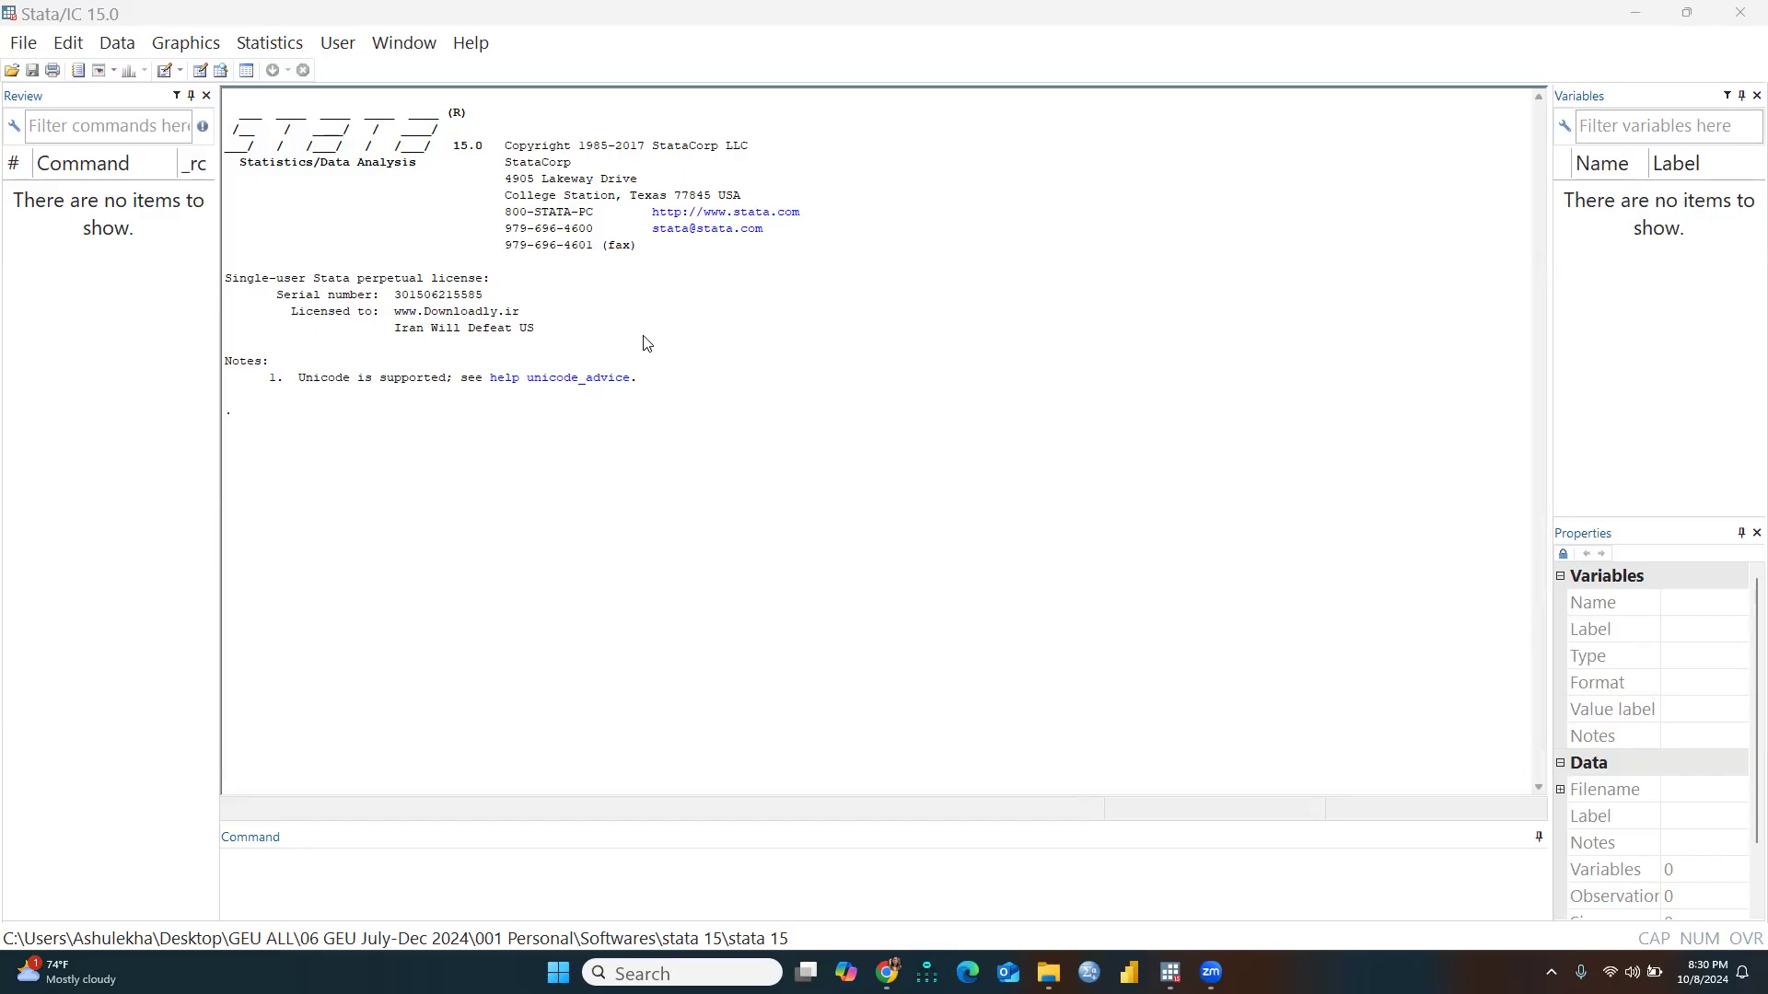
# Open the dataset Linera Regression.dta from the Documents STATA folder.
pyautogui.click(20, 43)
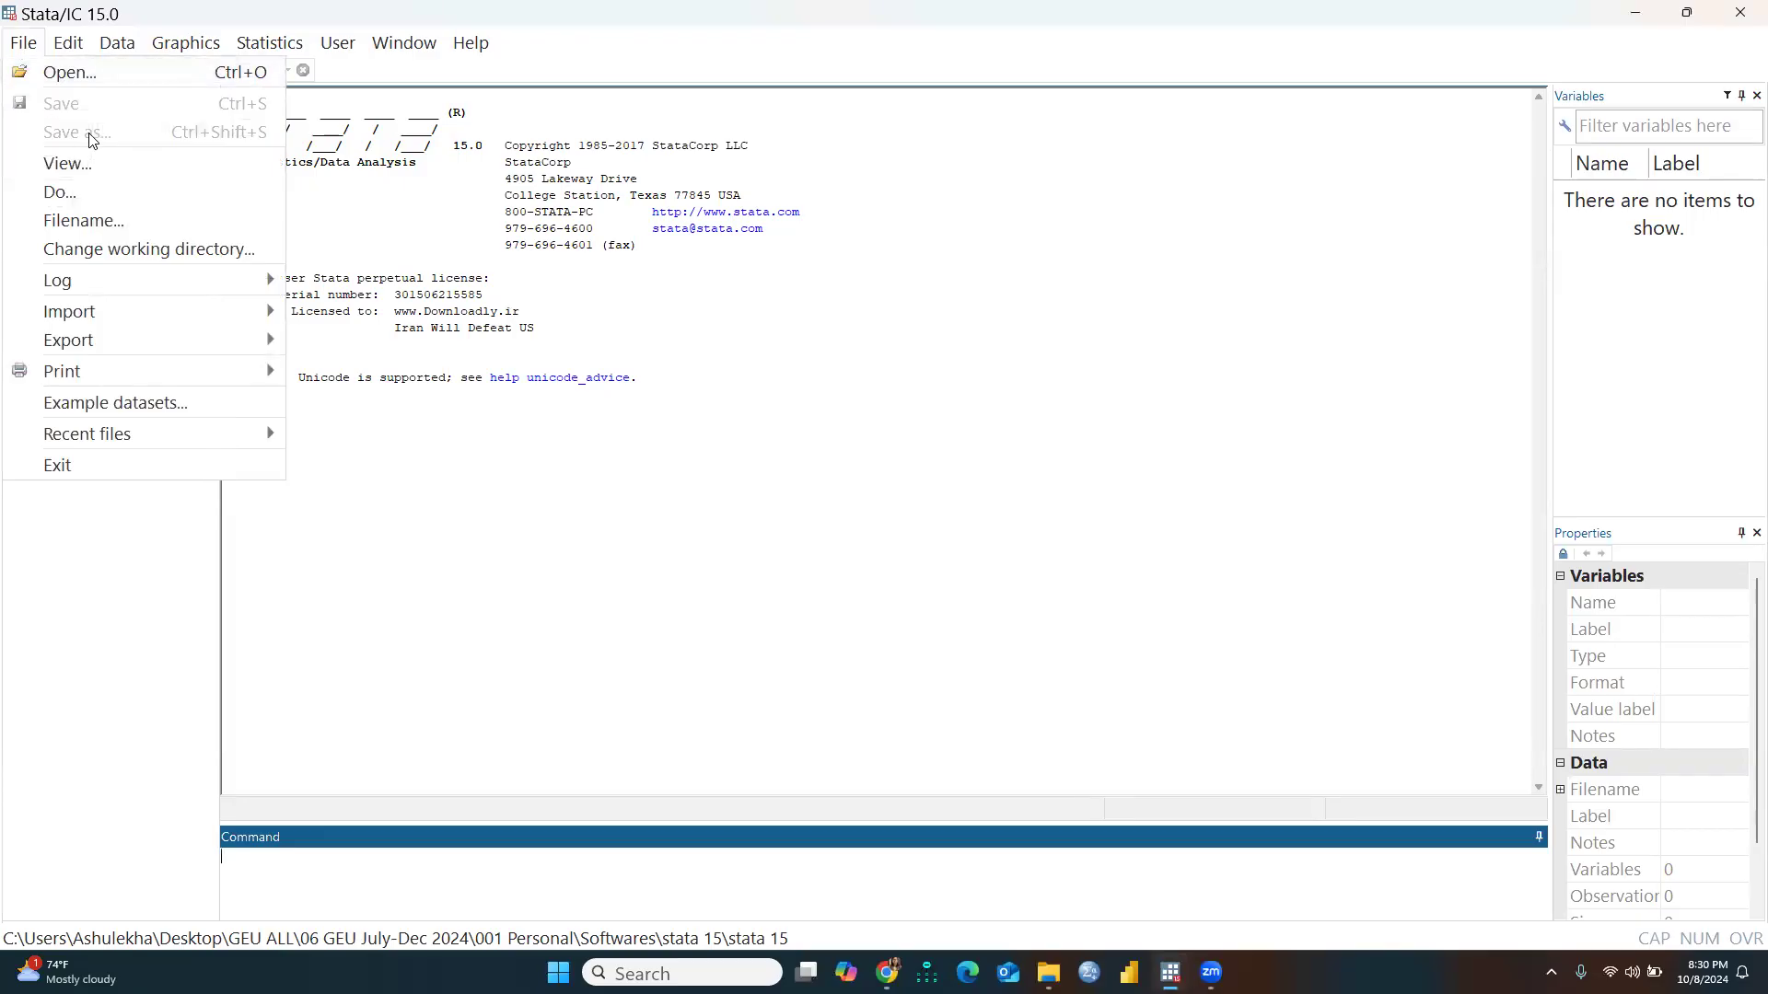
pyautogui.click(69, 74)
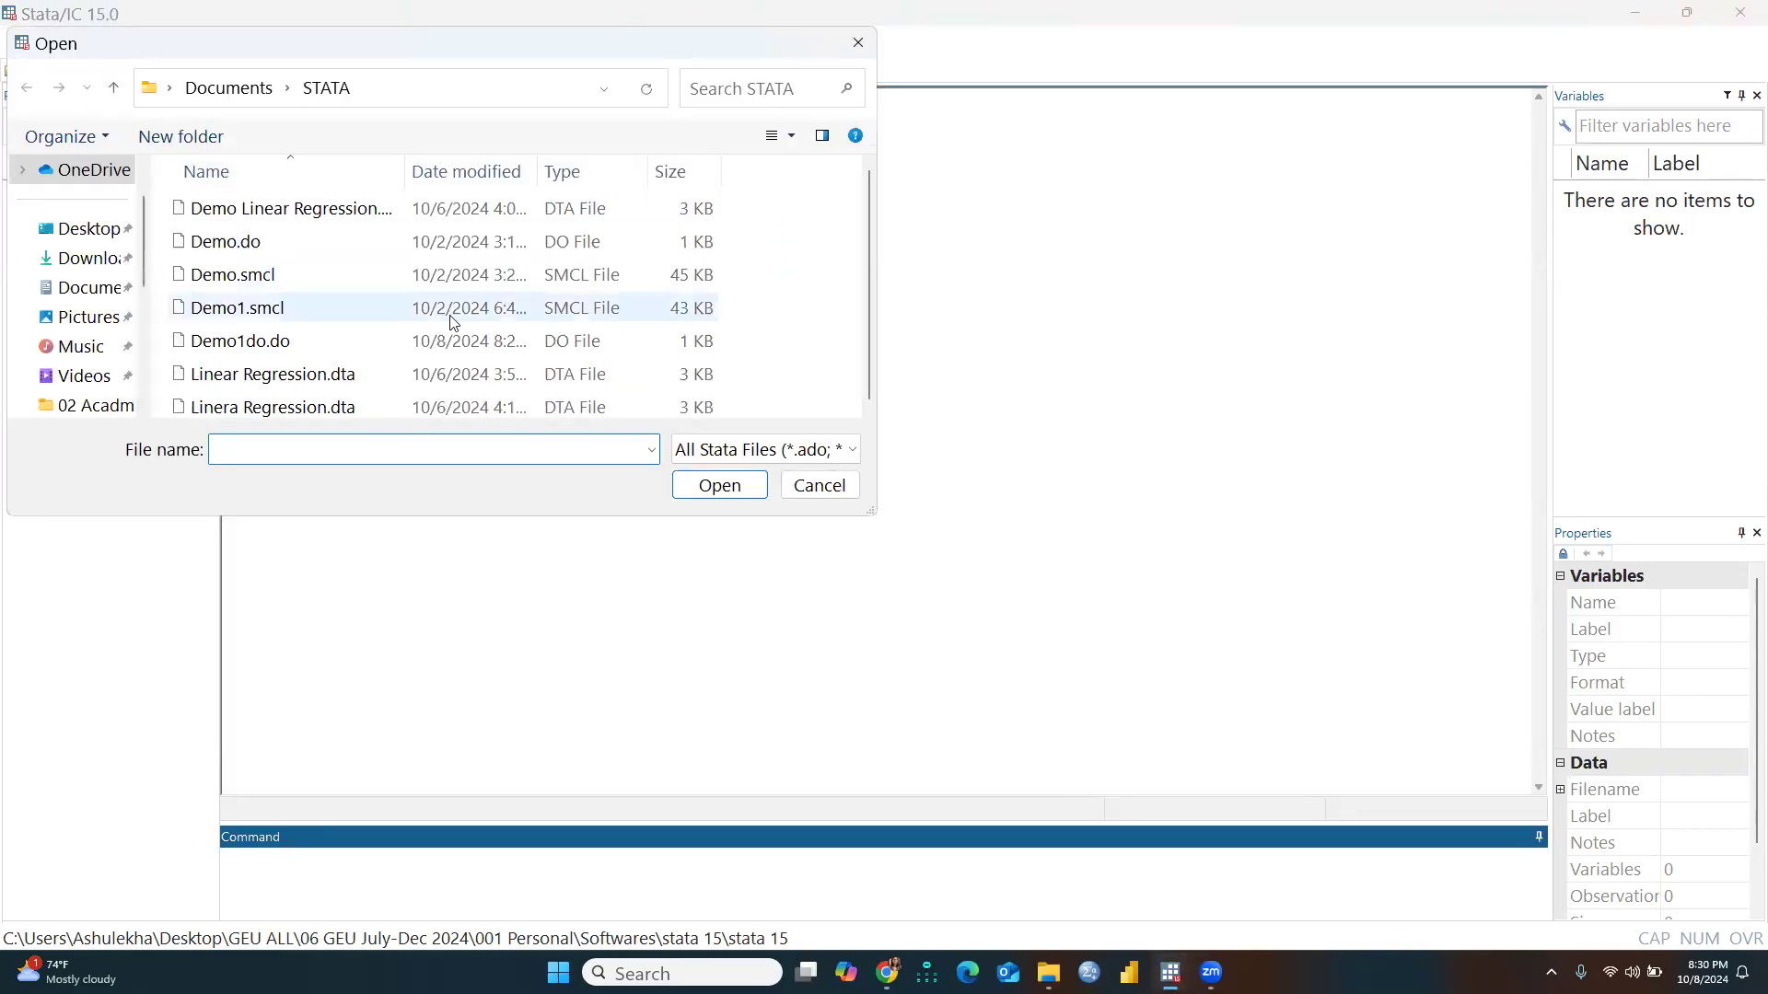
pyautogui.click(288, 416)
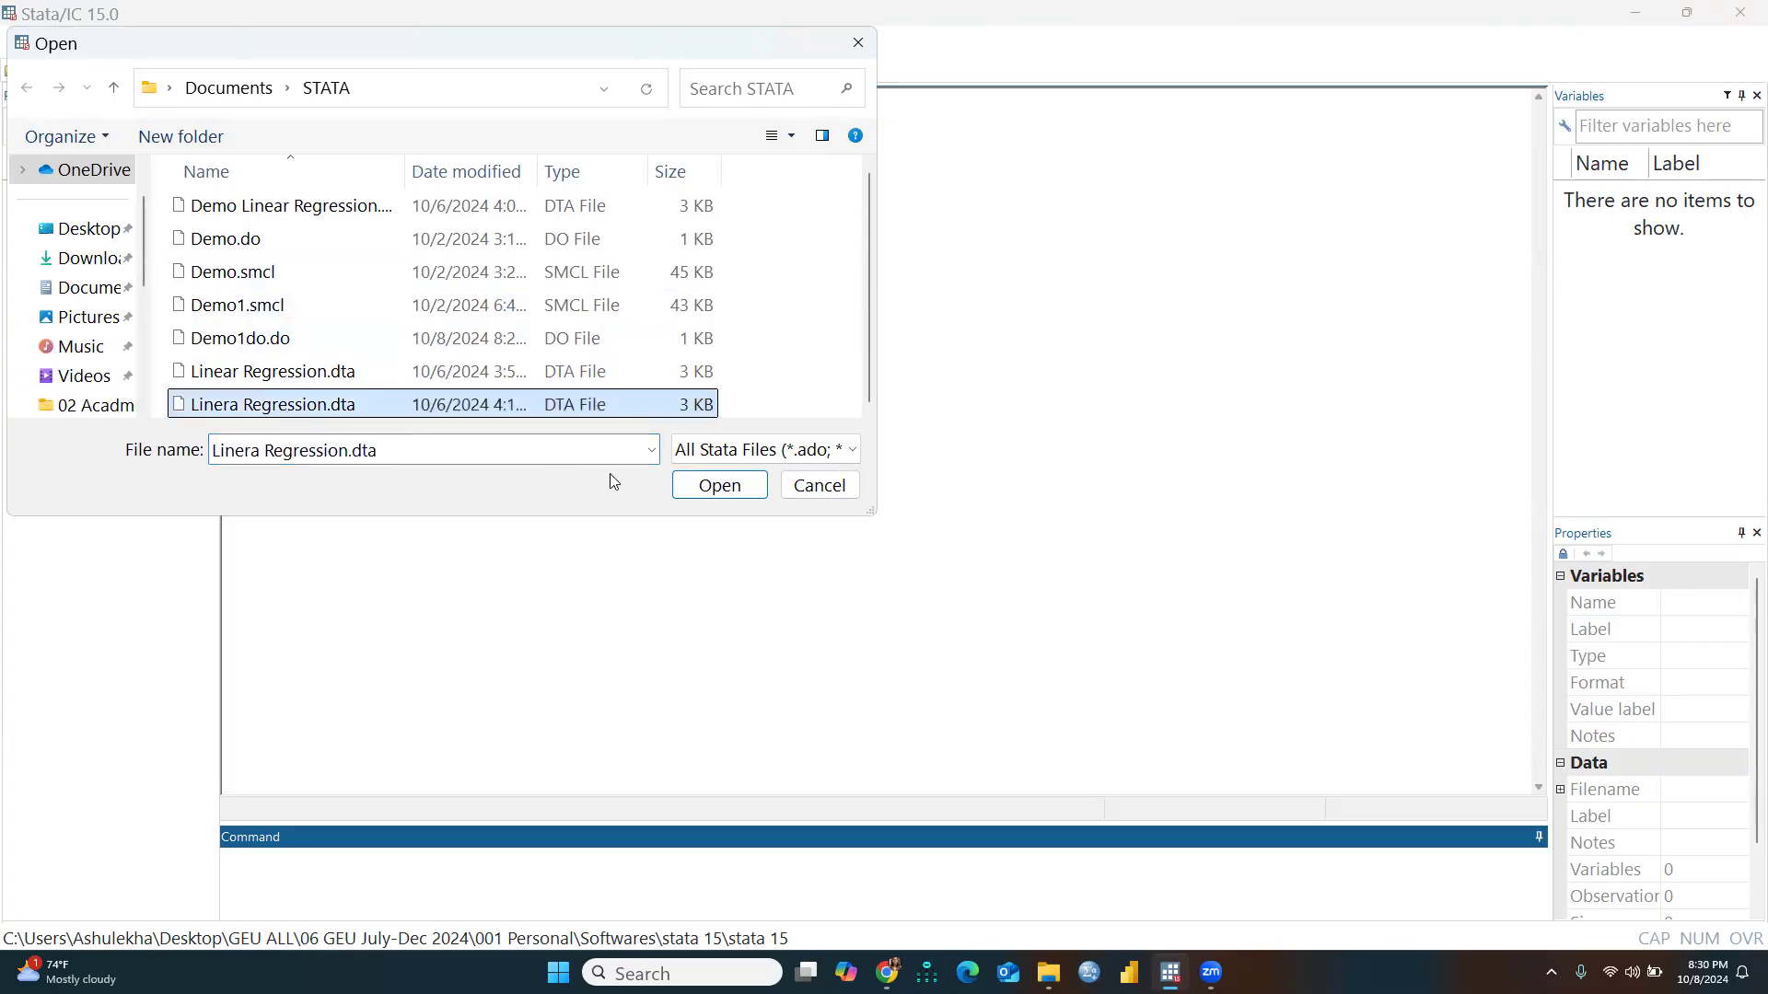
pyautogui.click(717, 492)
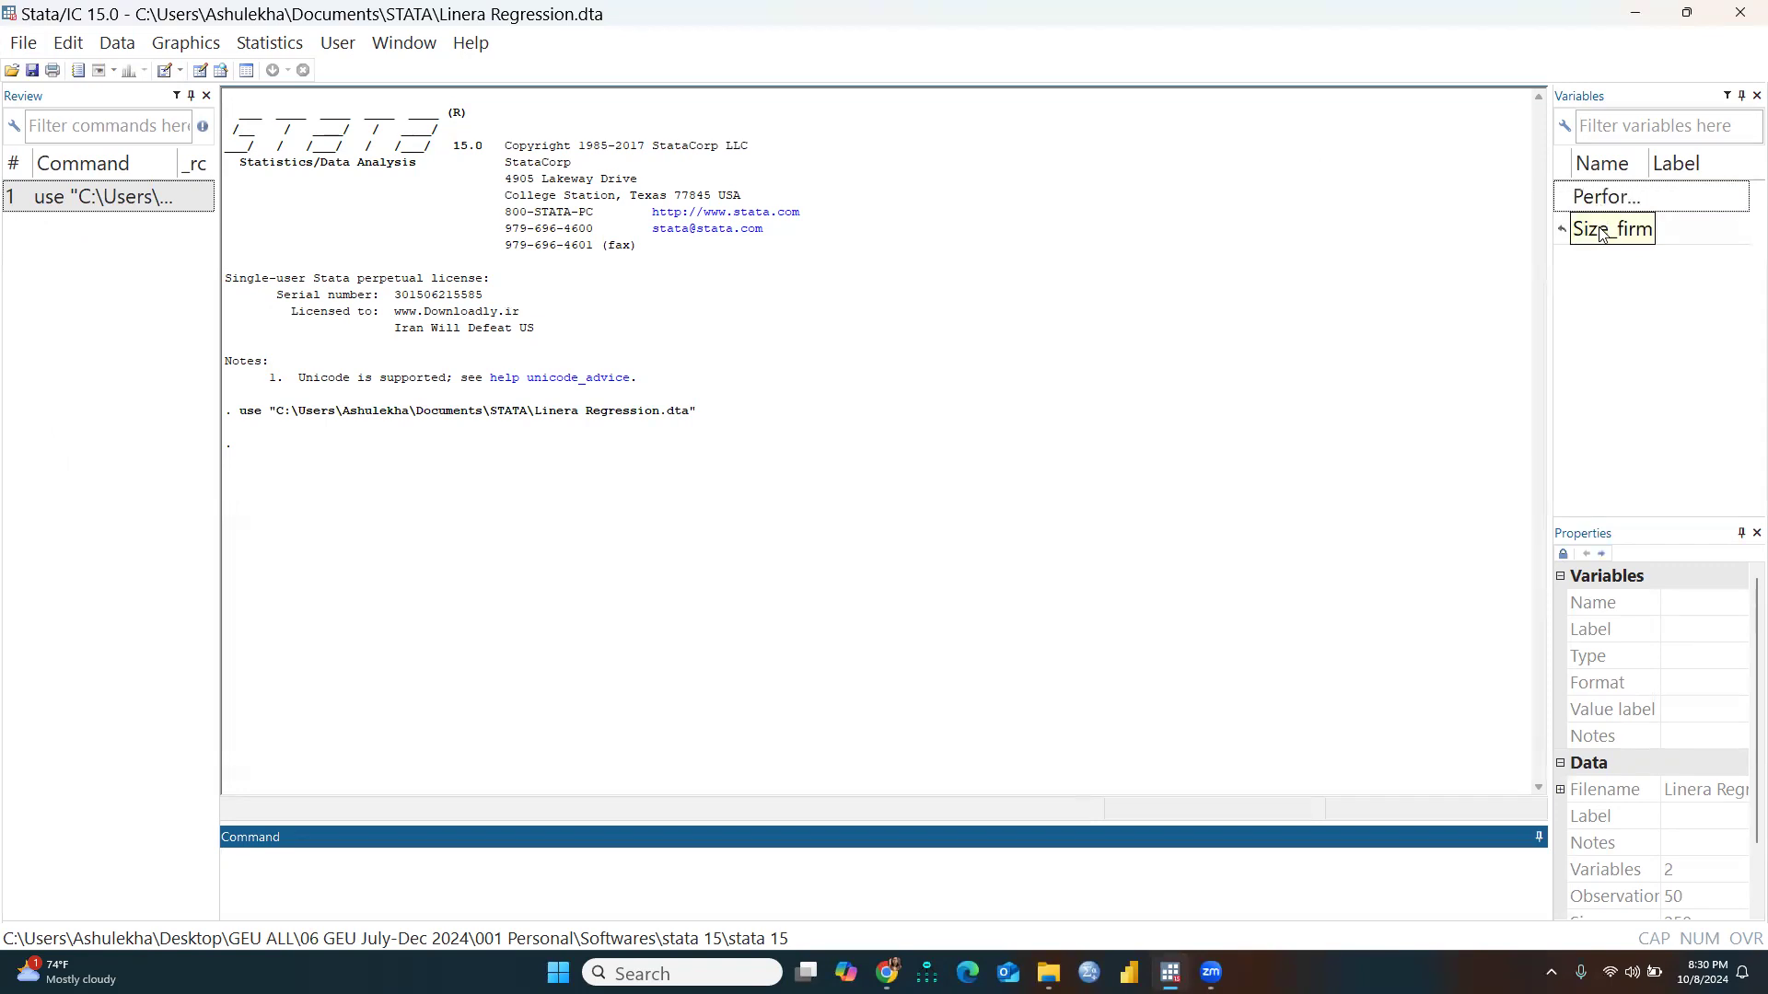
# Examine the Performance_Firm and Size_firm observations in the Data Editor, from first row to last, and close it.
pyautogui.click(200, 70)
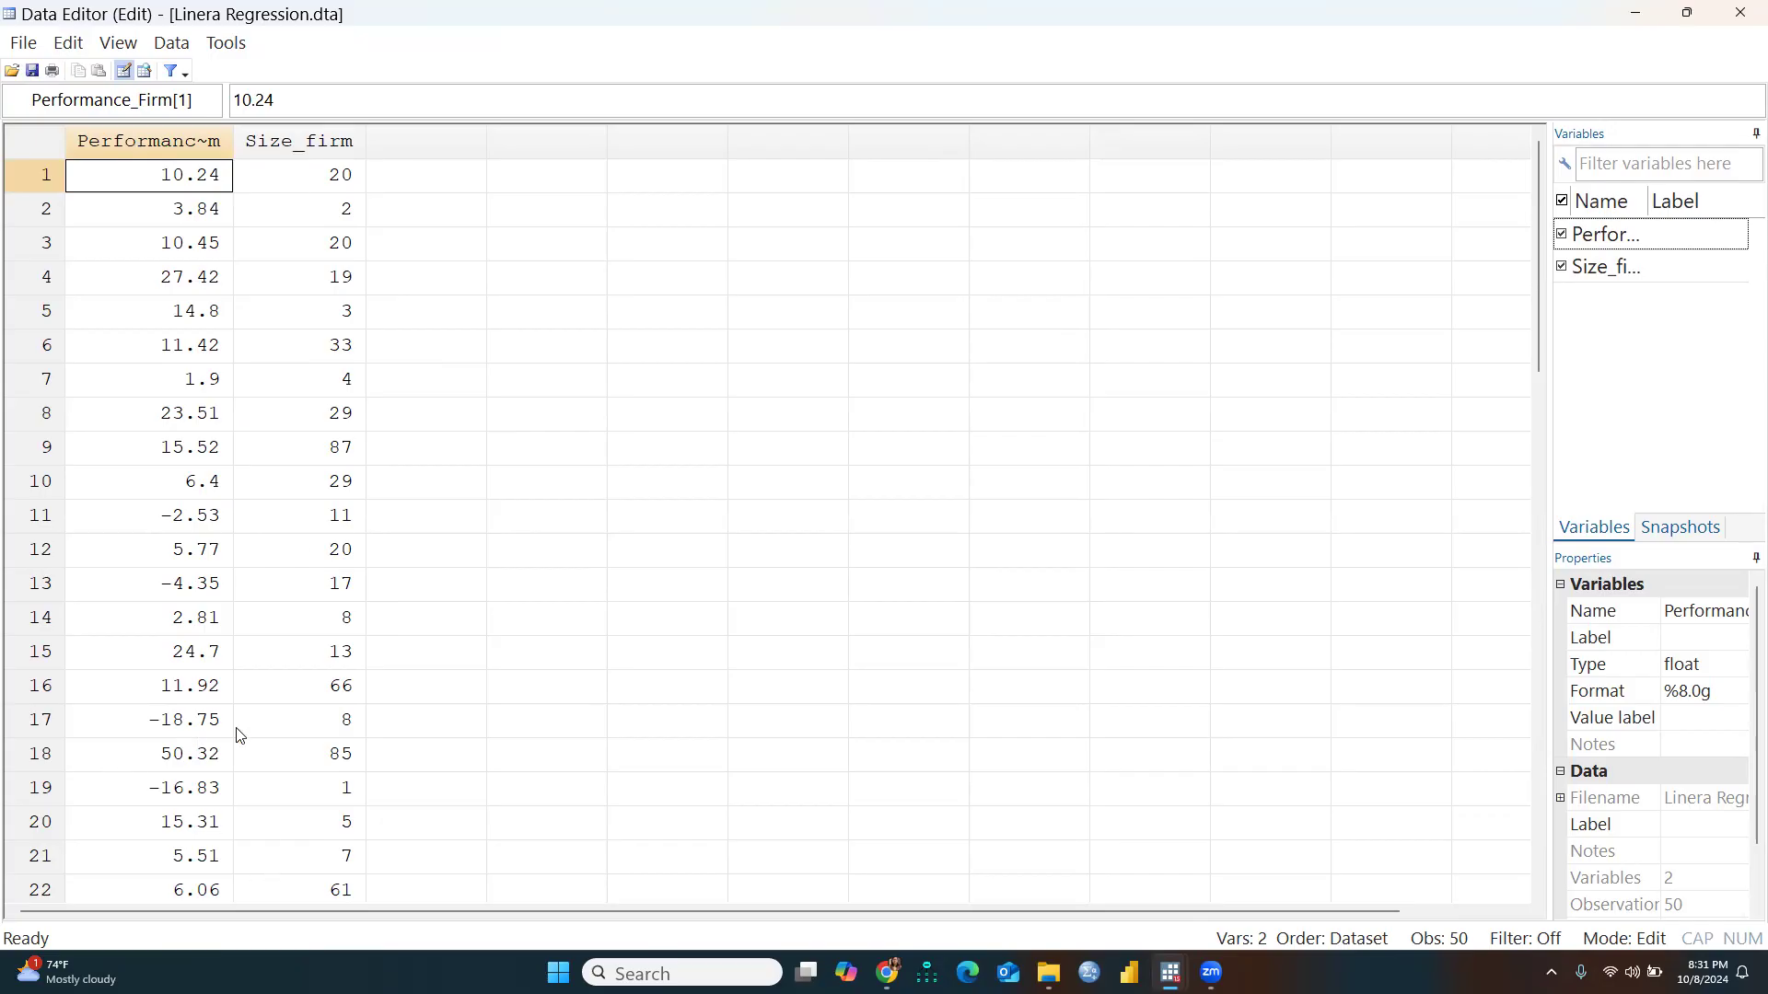
pyautogui.scroll(-12, 578, 458)
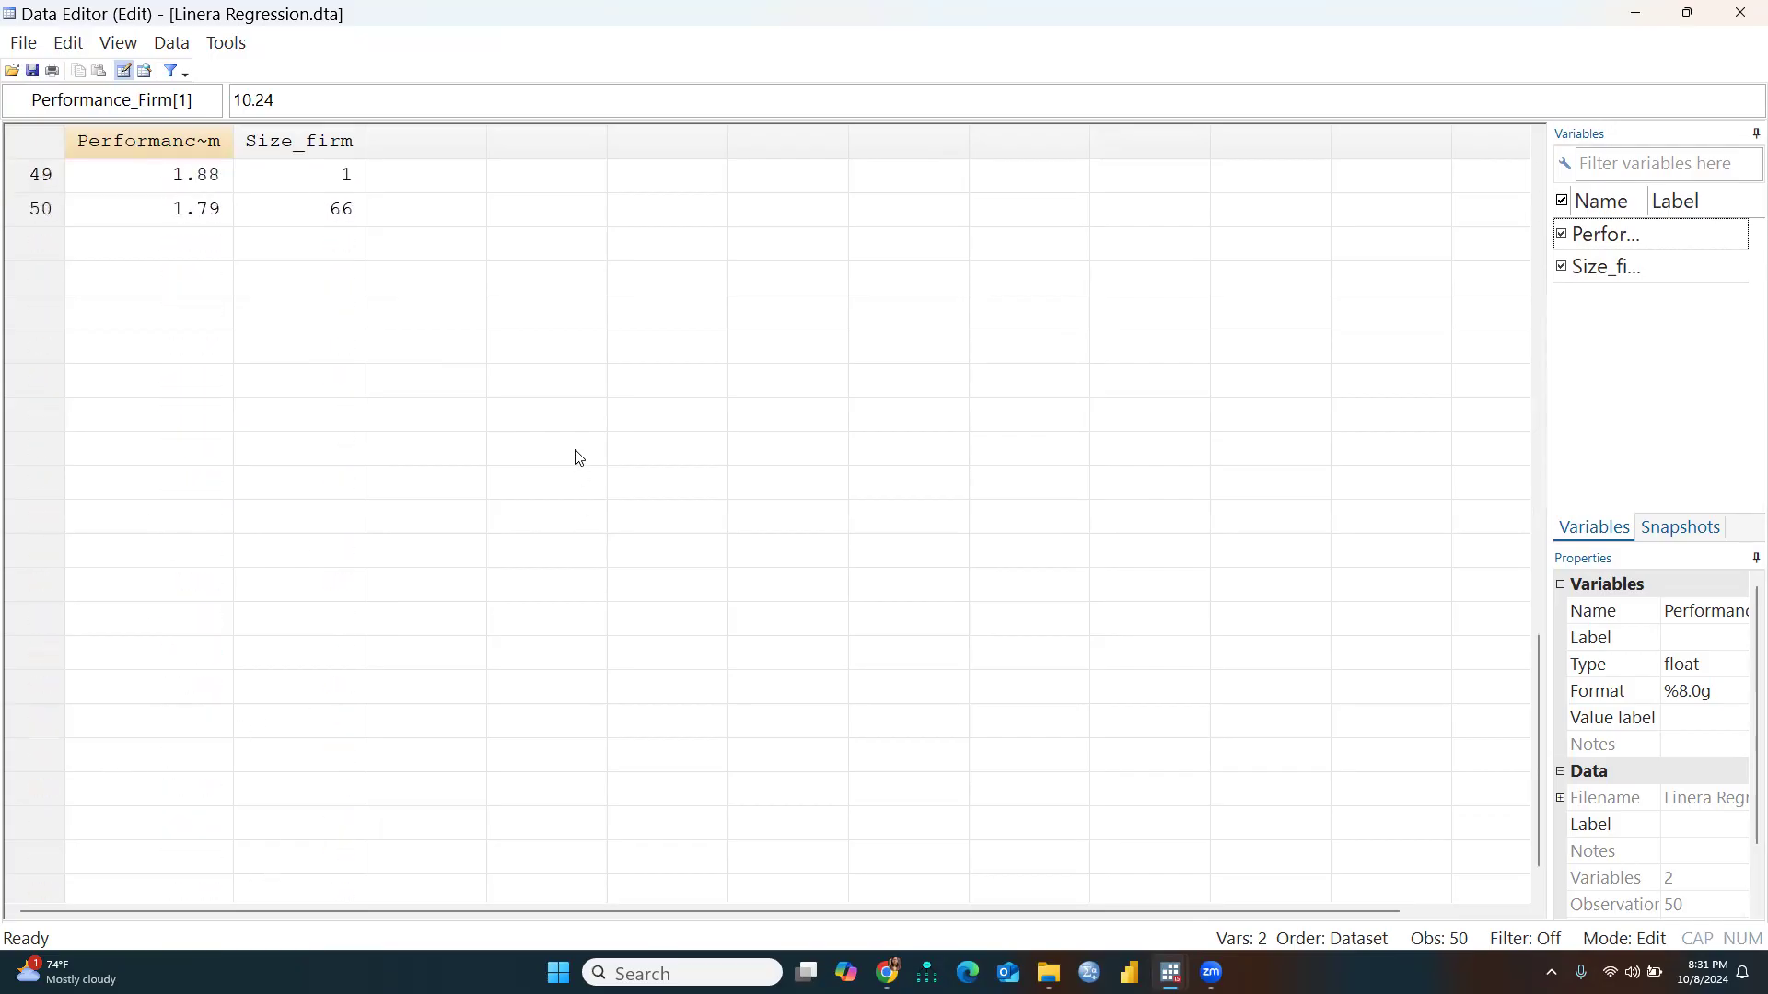
pyautogui.scroll(12, 578, 457)
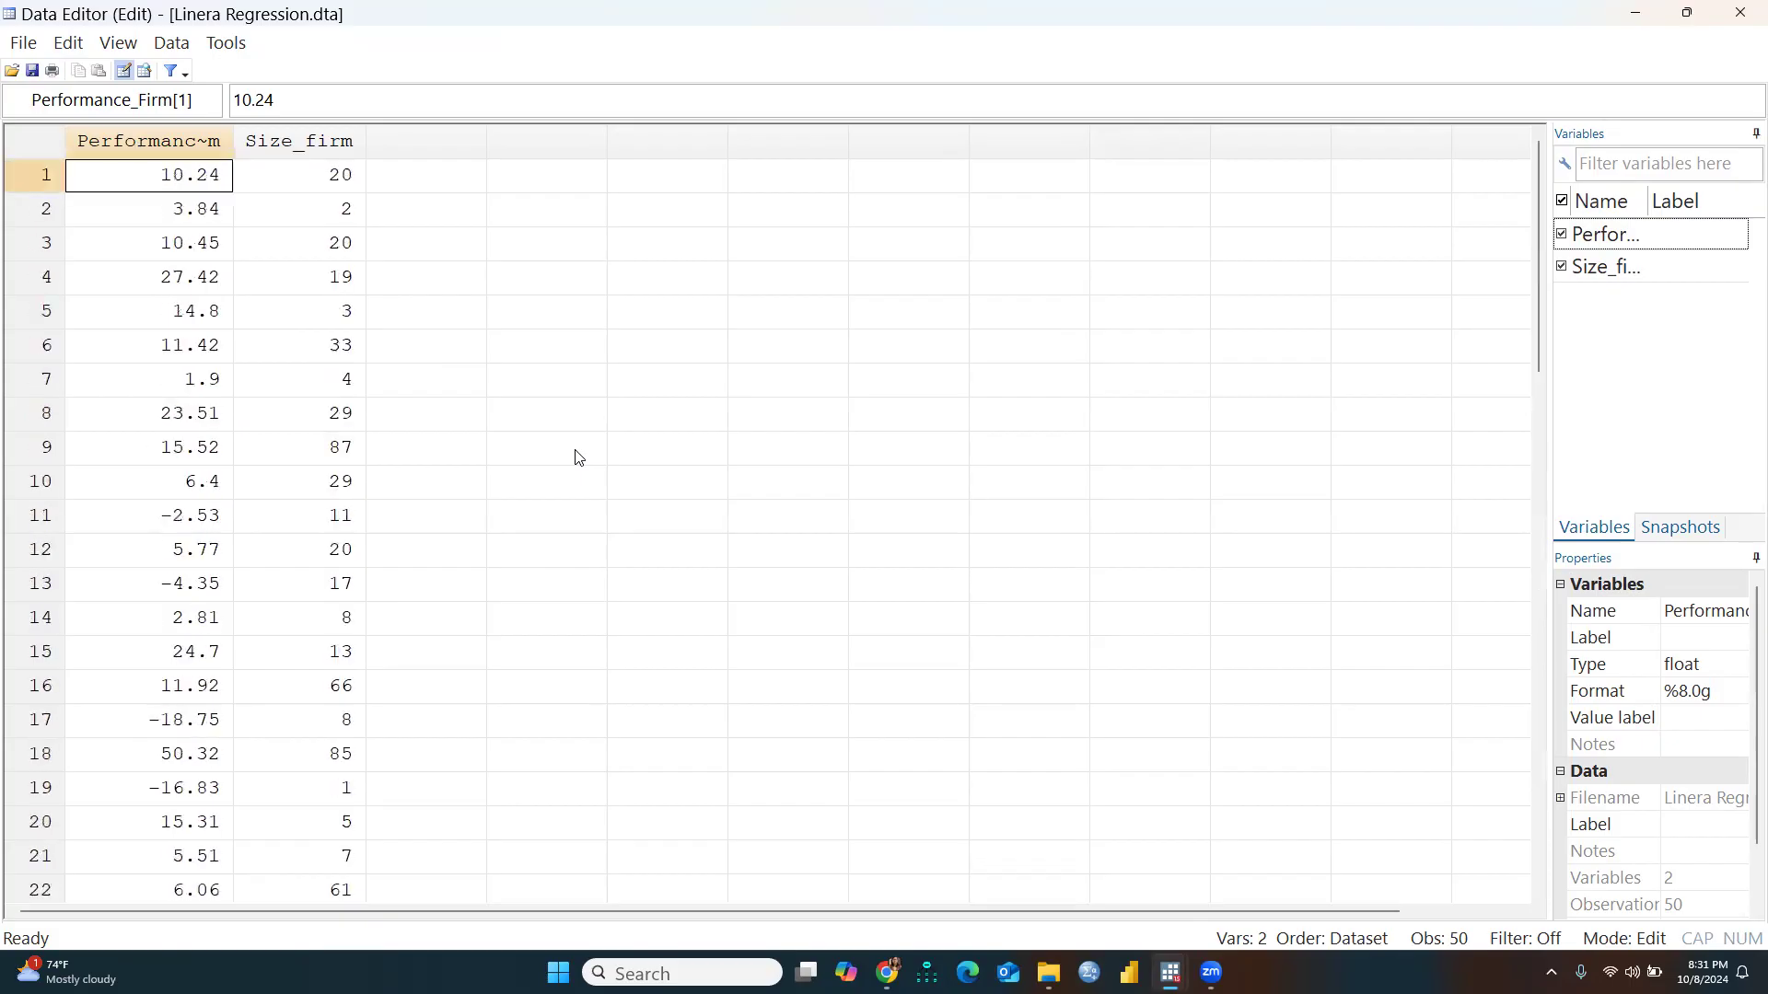
pyautogui.click(1739, 13)
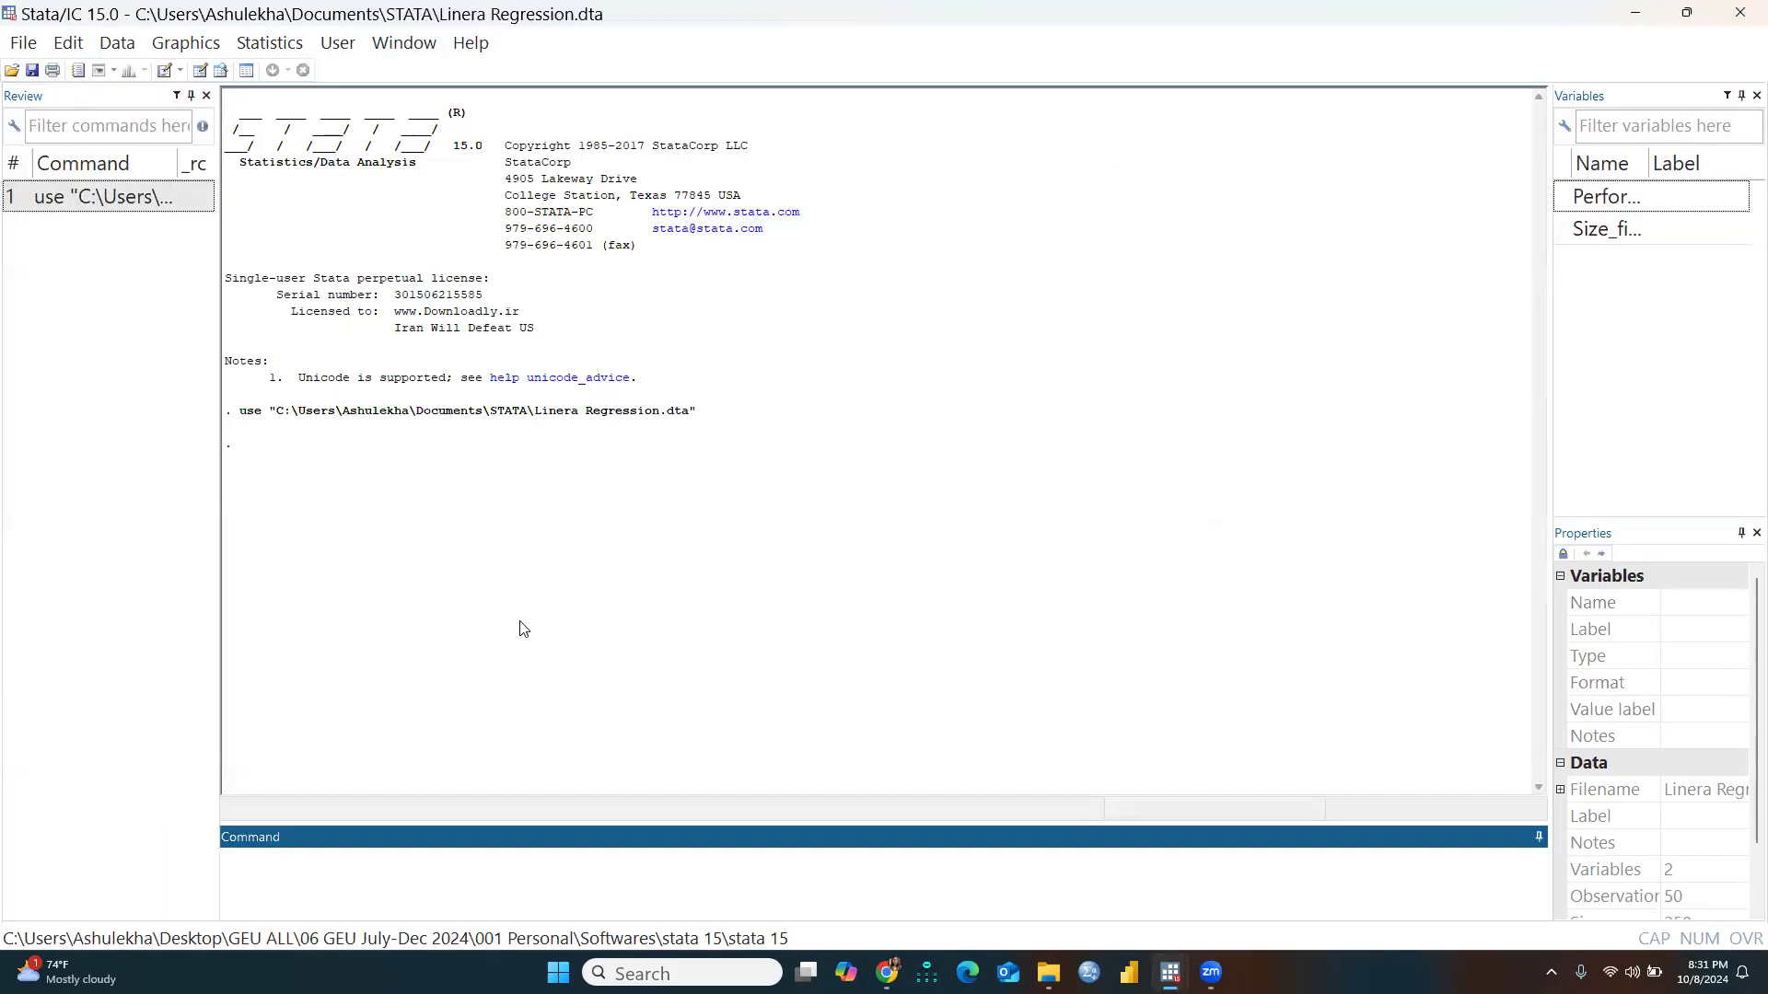
# Open the do-file Demo1do.do from the STATA folder in the Do-file Editor.
pyautogui.click(23, 46)
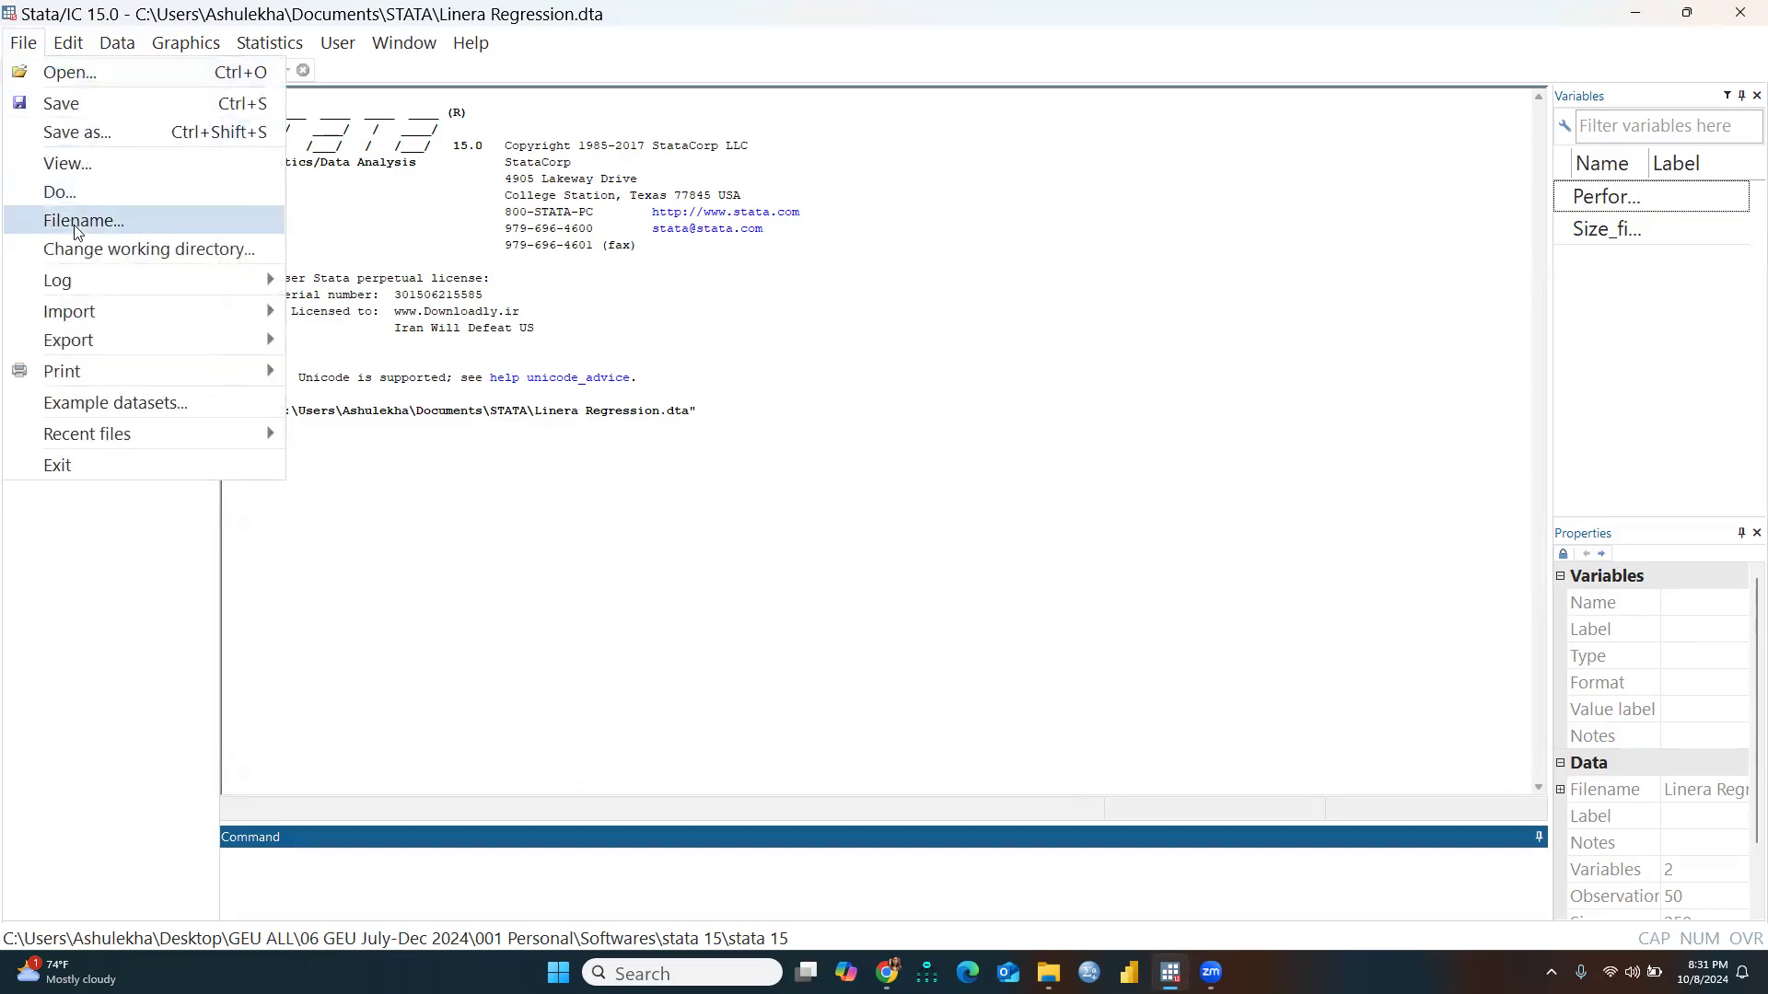
pyautogui.click(69, 71)
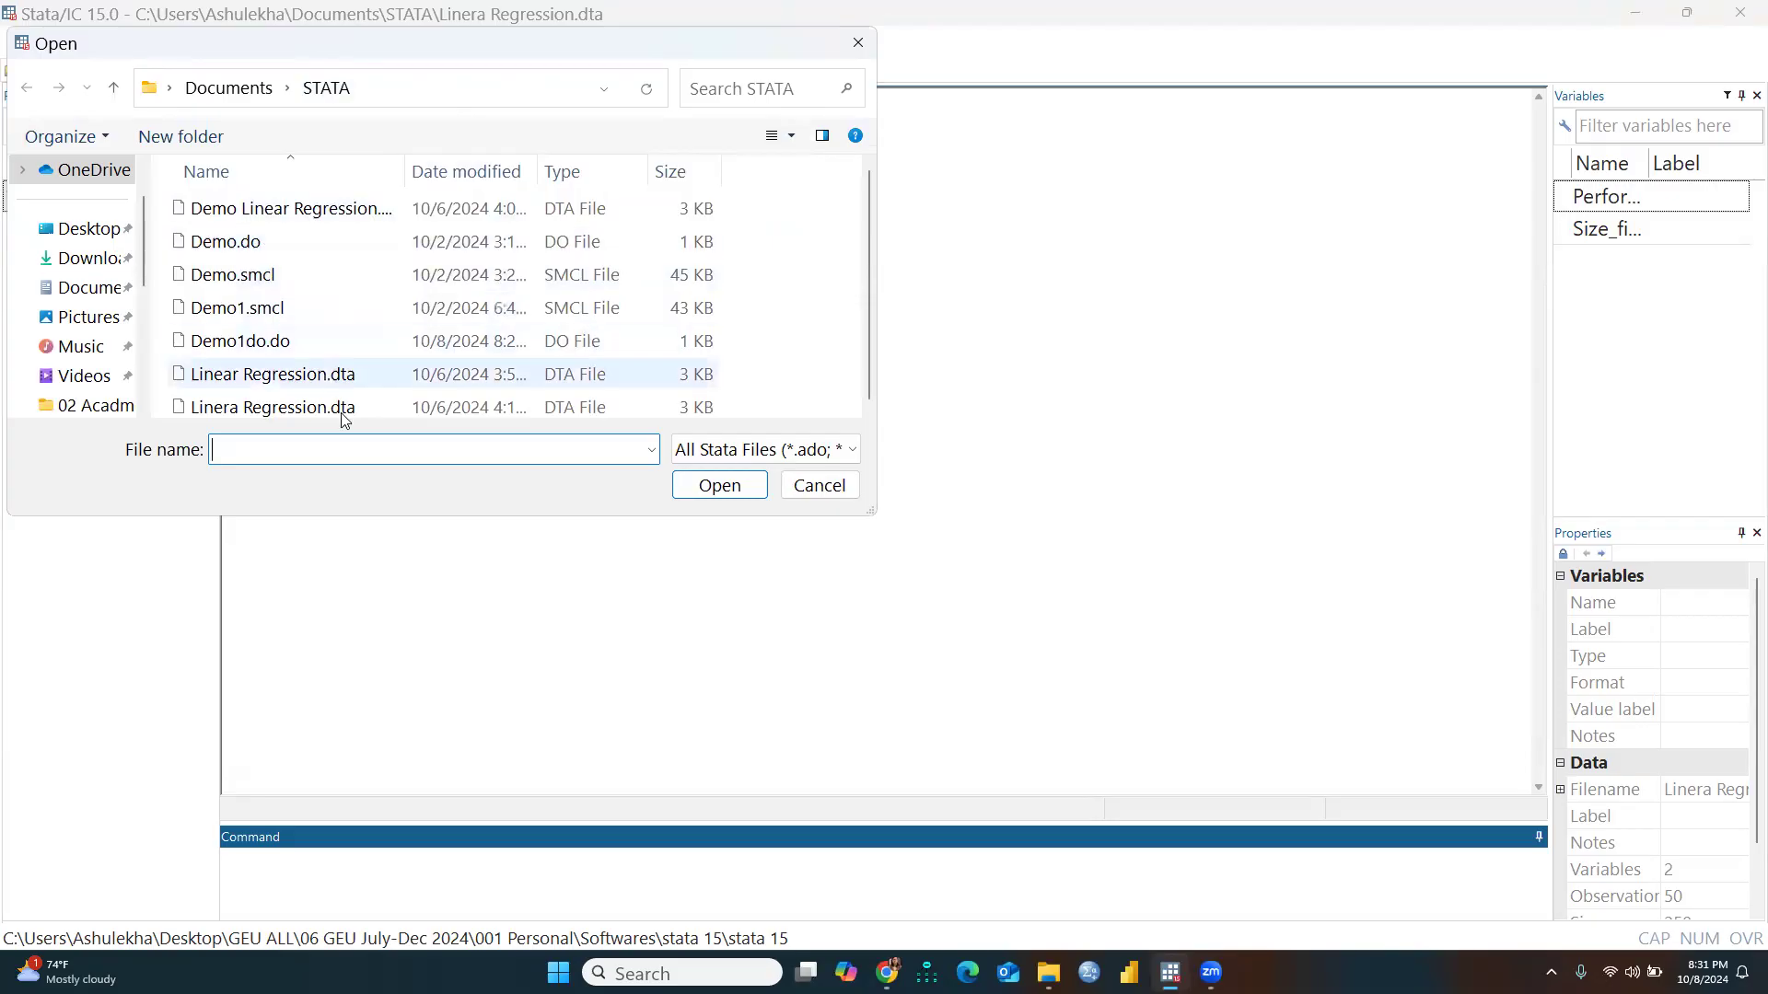
pyautogui.click(262, 346)
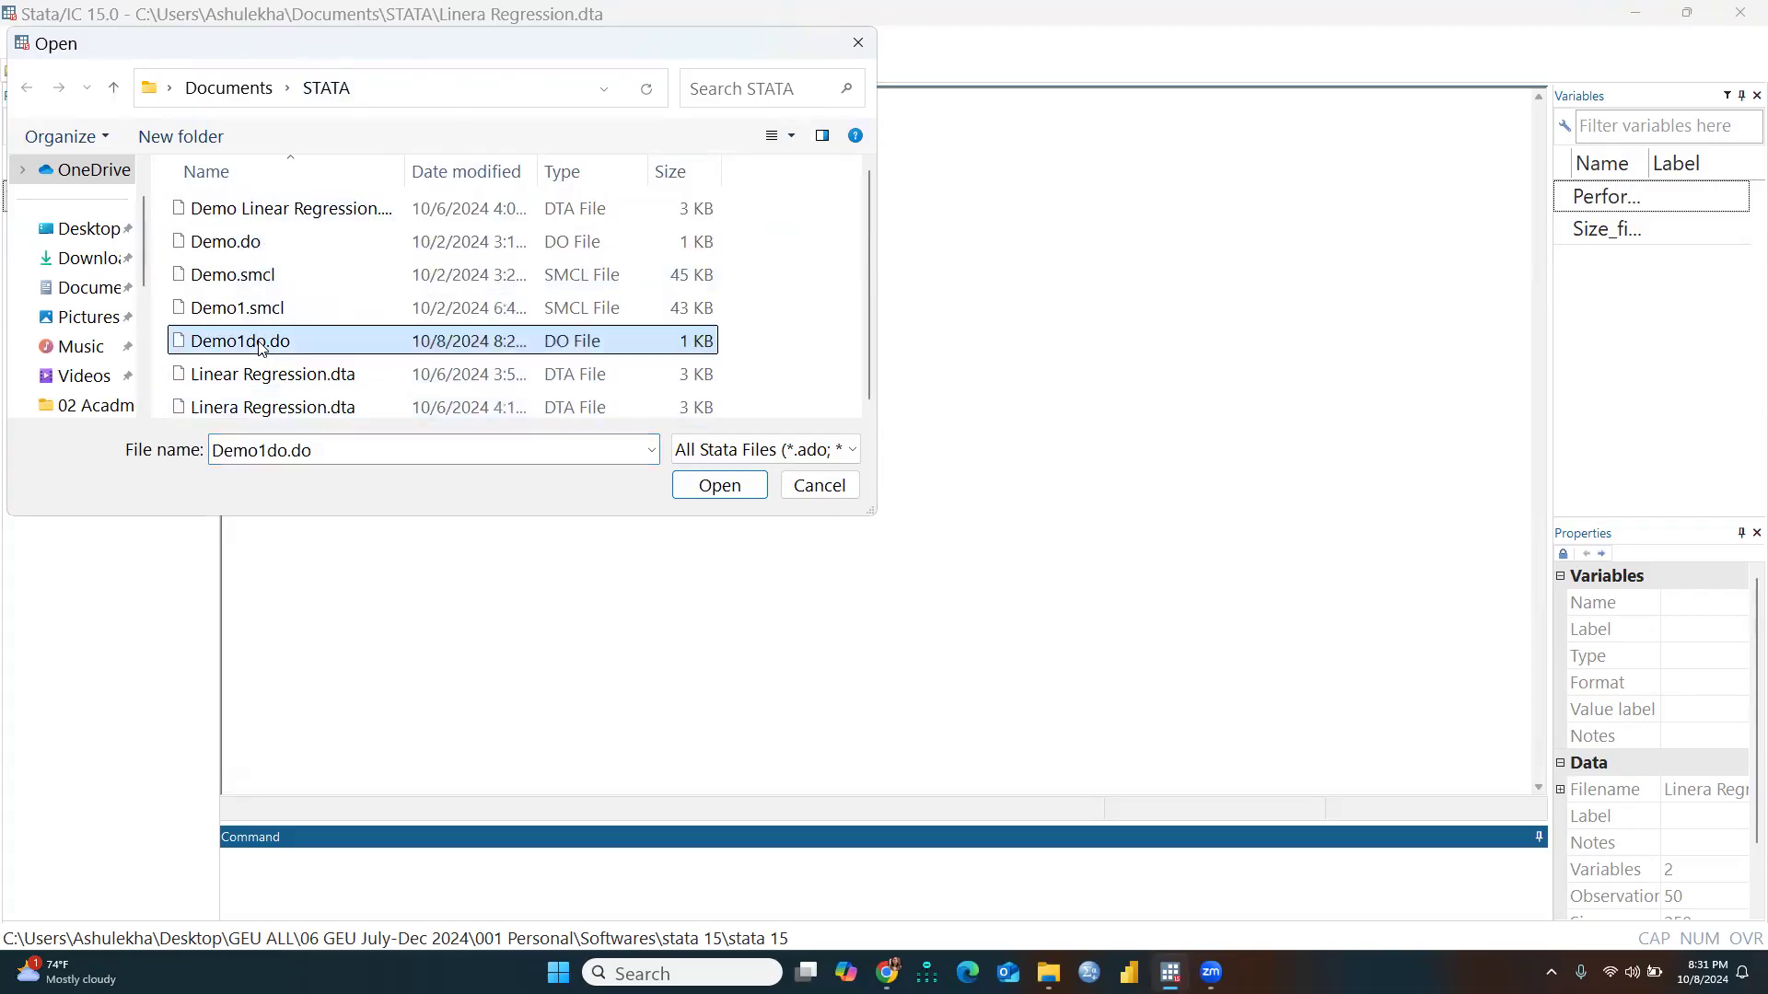
pyautogui.click(720, 485)
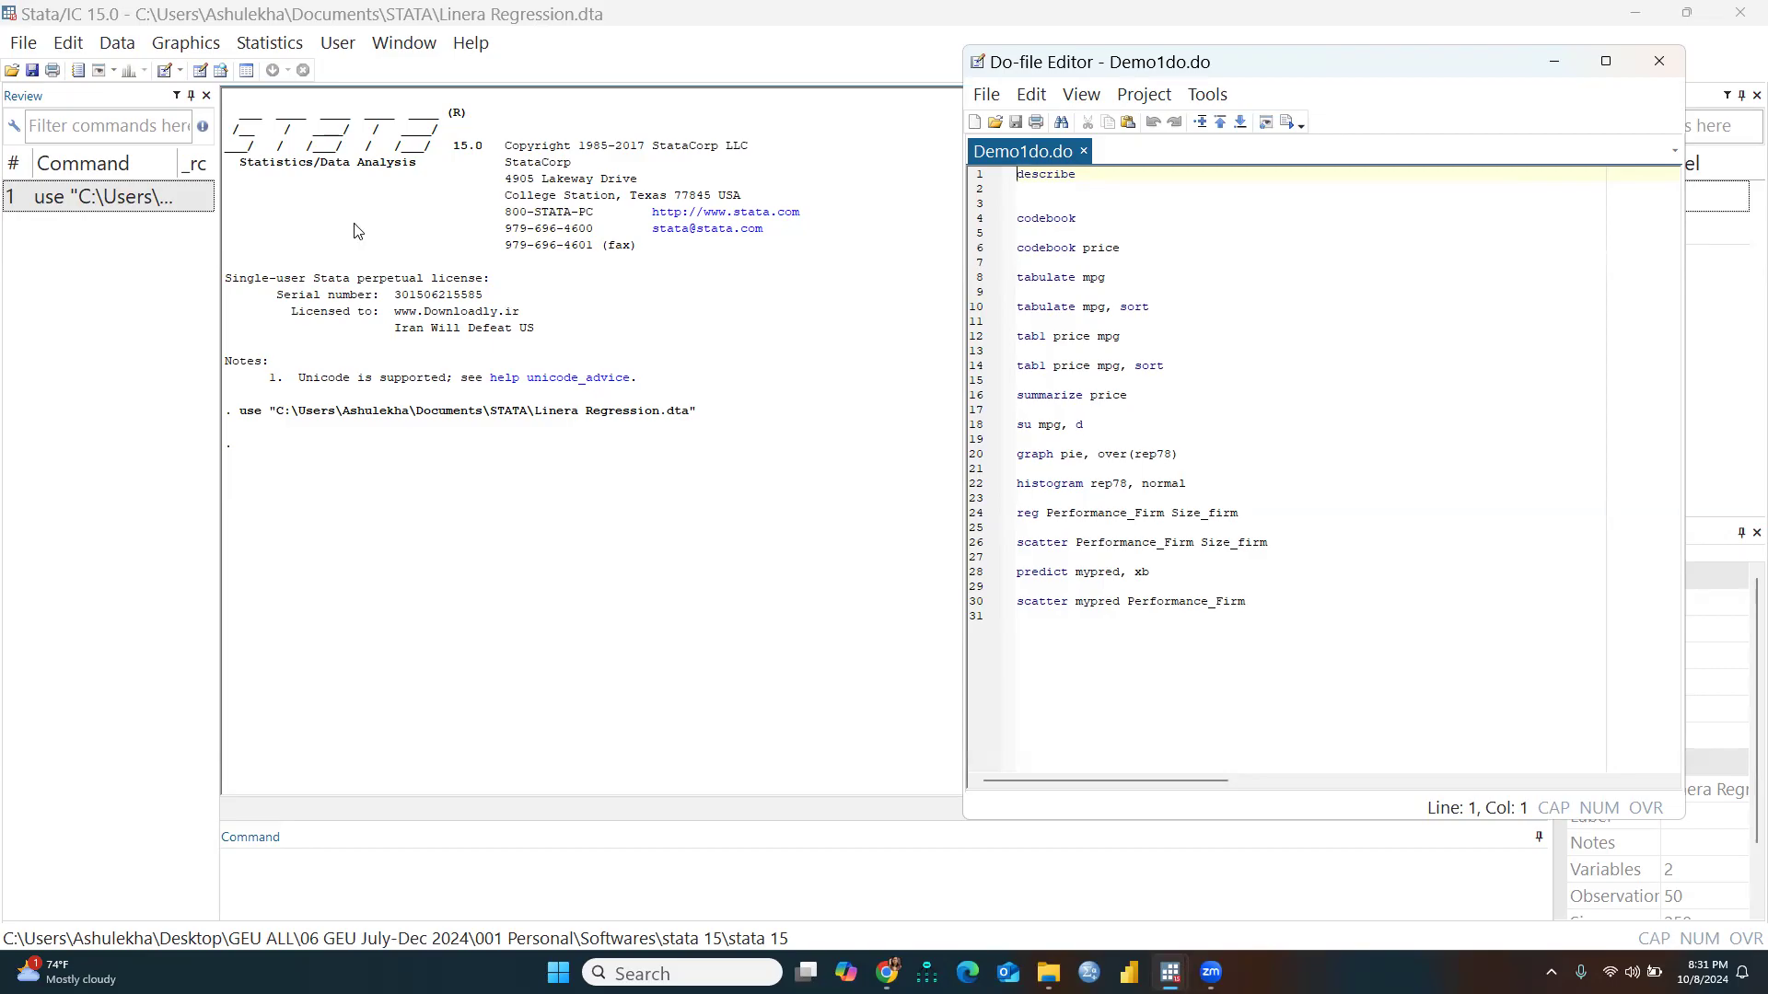
pyautogui.click(203, 48)
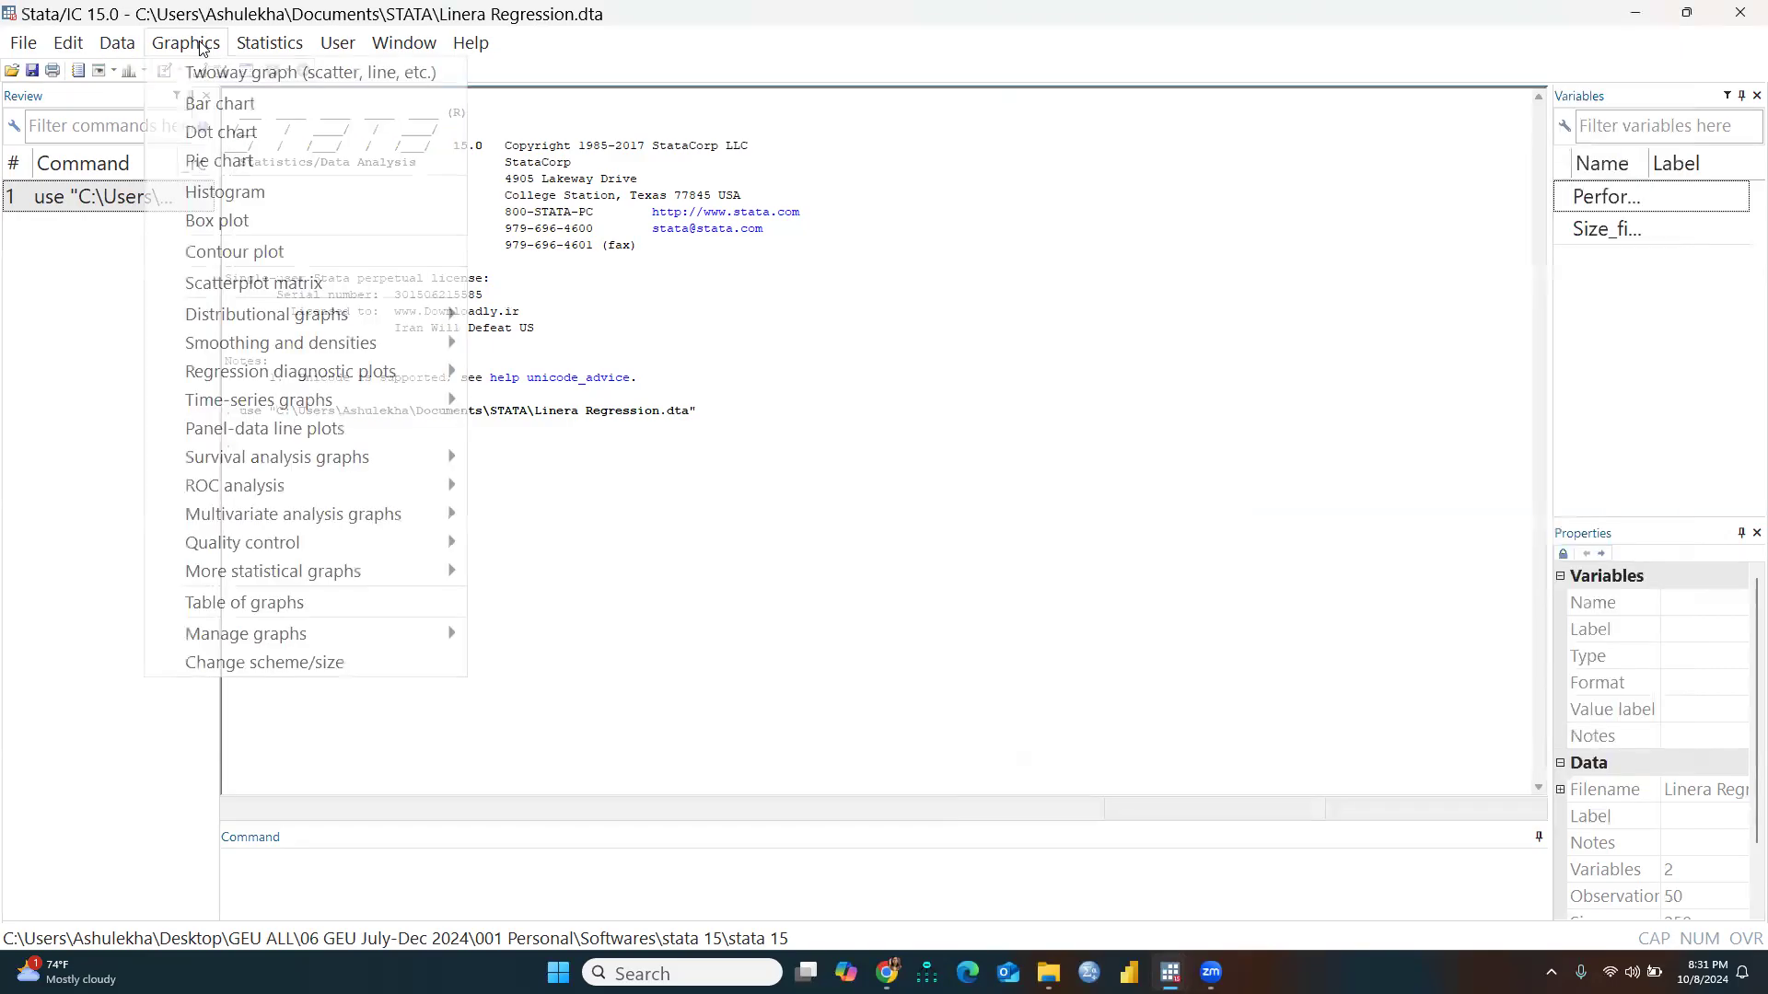
pyautogui.click(224, 74)
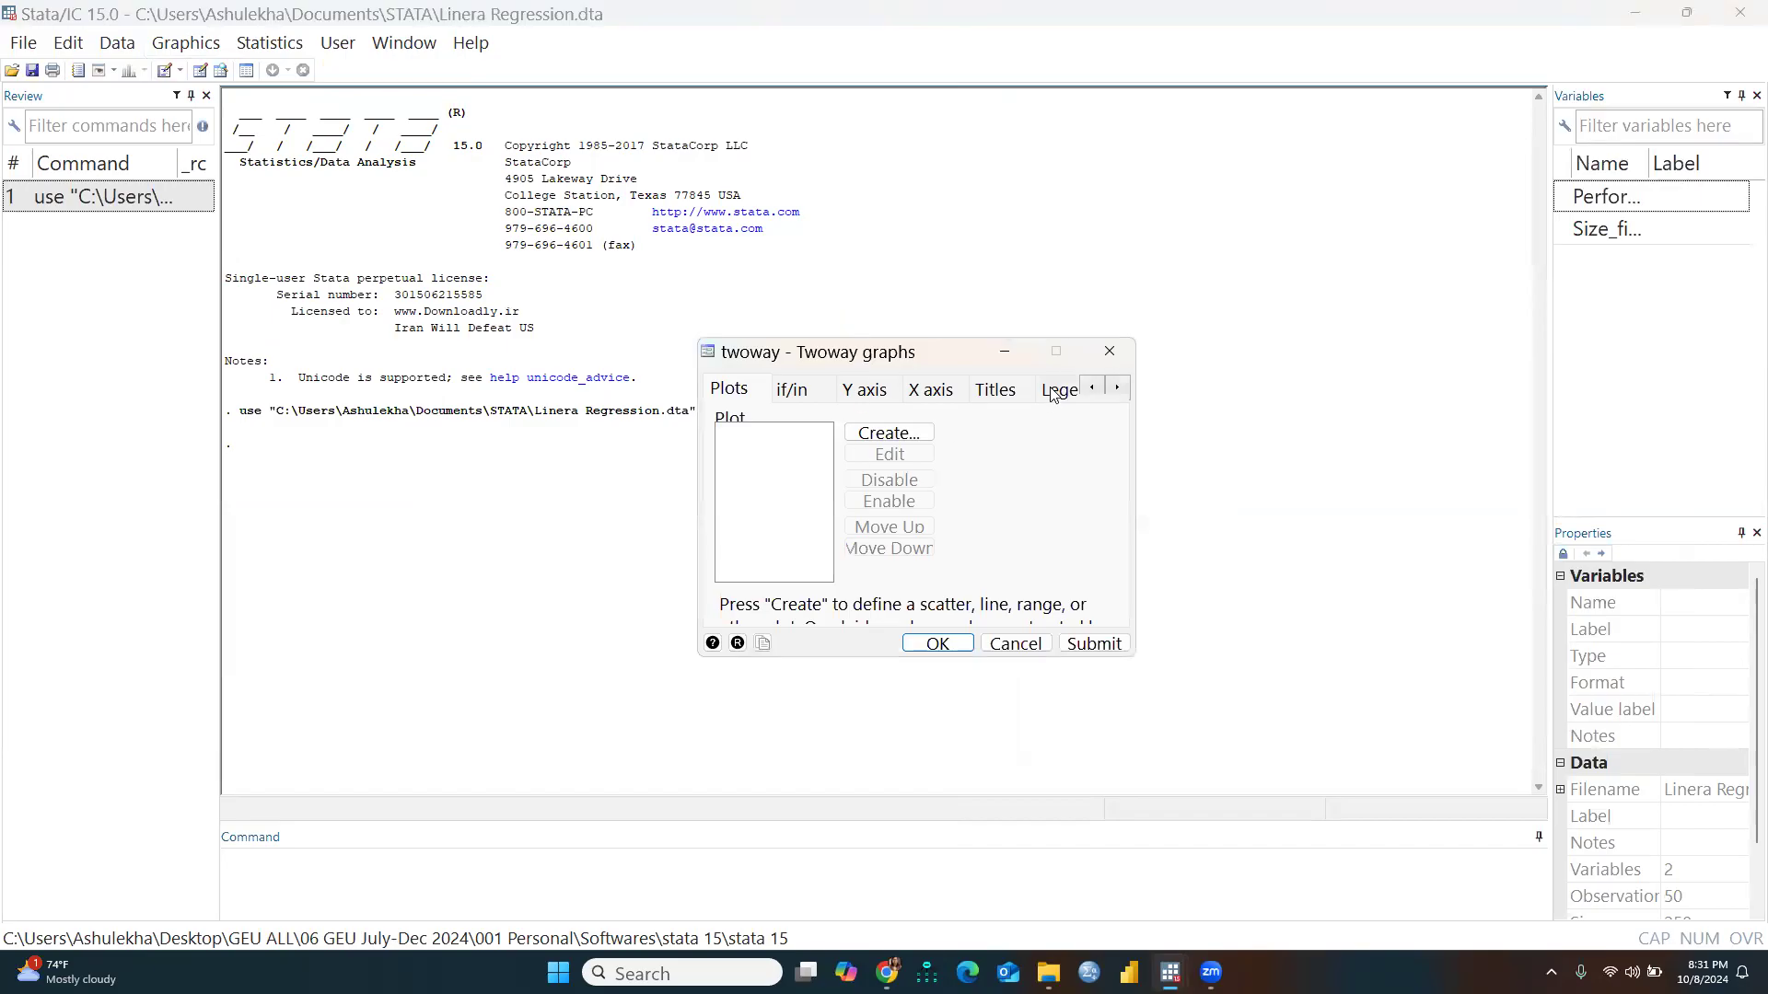
pyautogui.click(1110, 352)
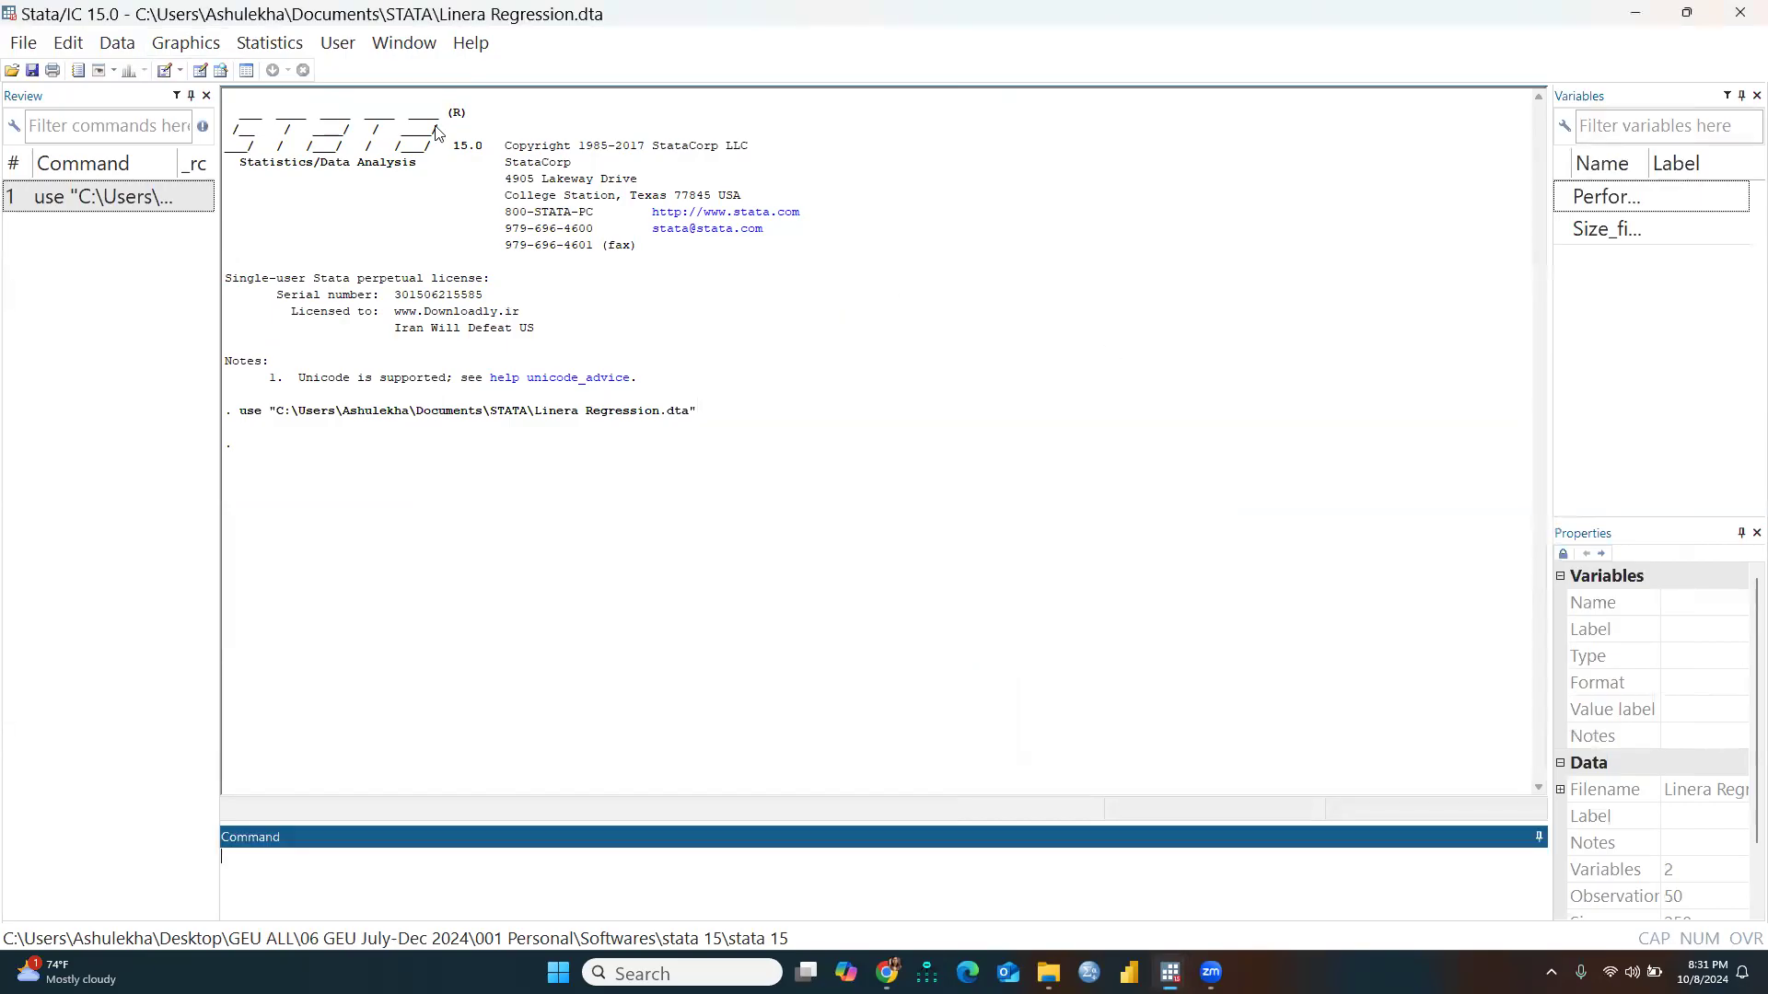
pyautogui.click(258, 46)
pyautogui.moveTo(460, 103)
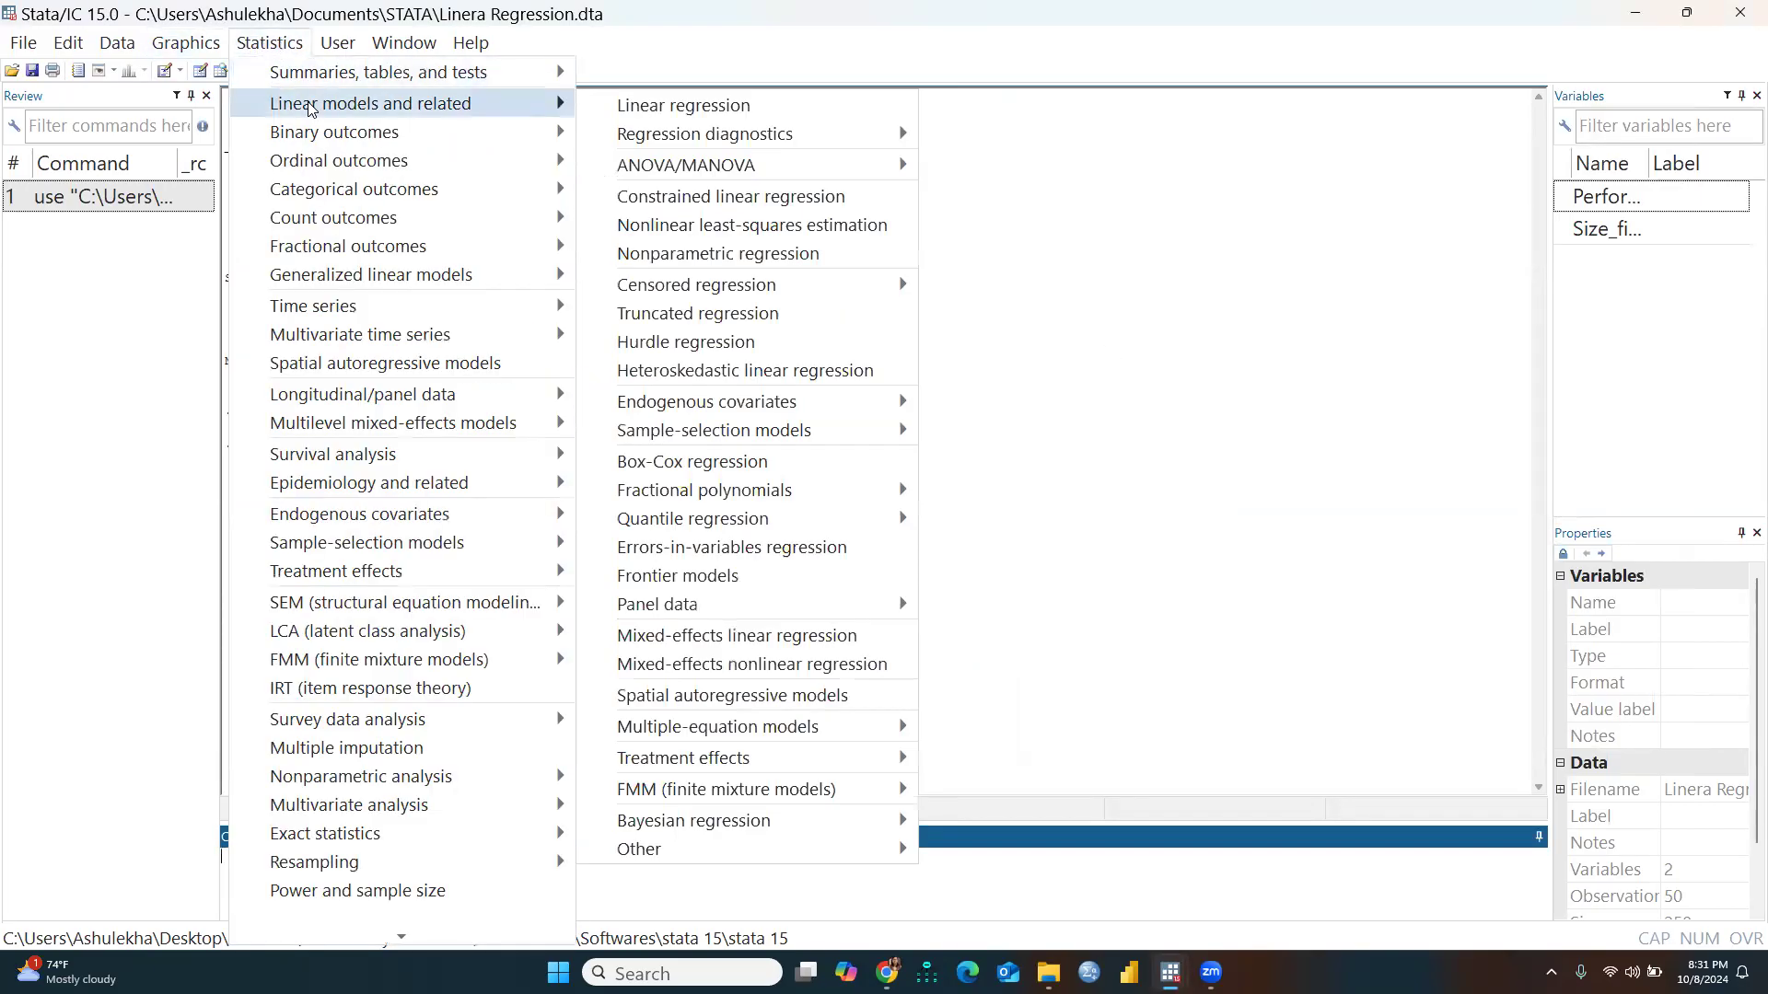
pyautogui.click(1197, 203)
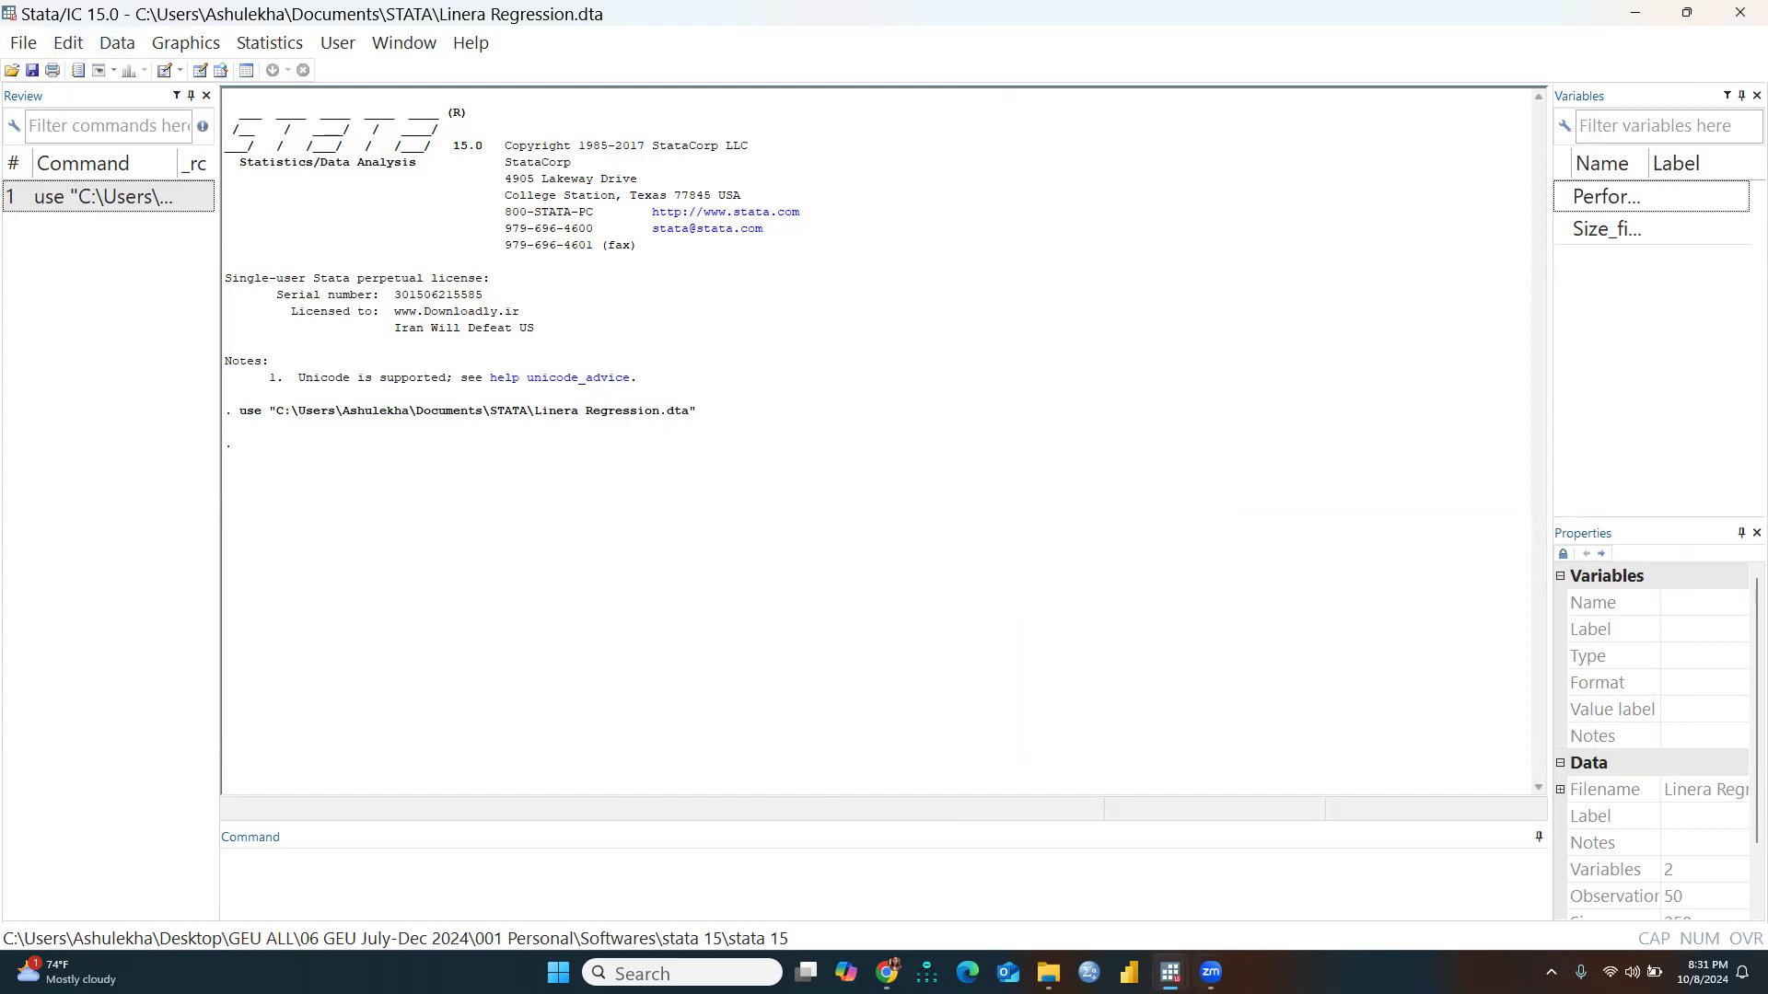
# Consult the do-file and run the linear regression command reg Performance_Firm Size_firm.
pyautogui.moveTo(1169, 972)
pyautogui.click(1280, 858)
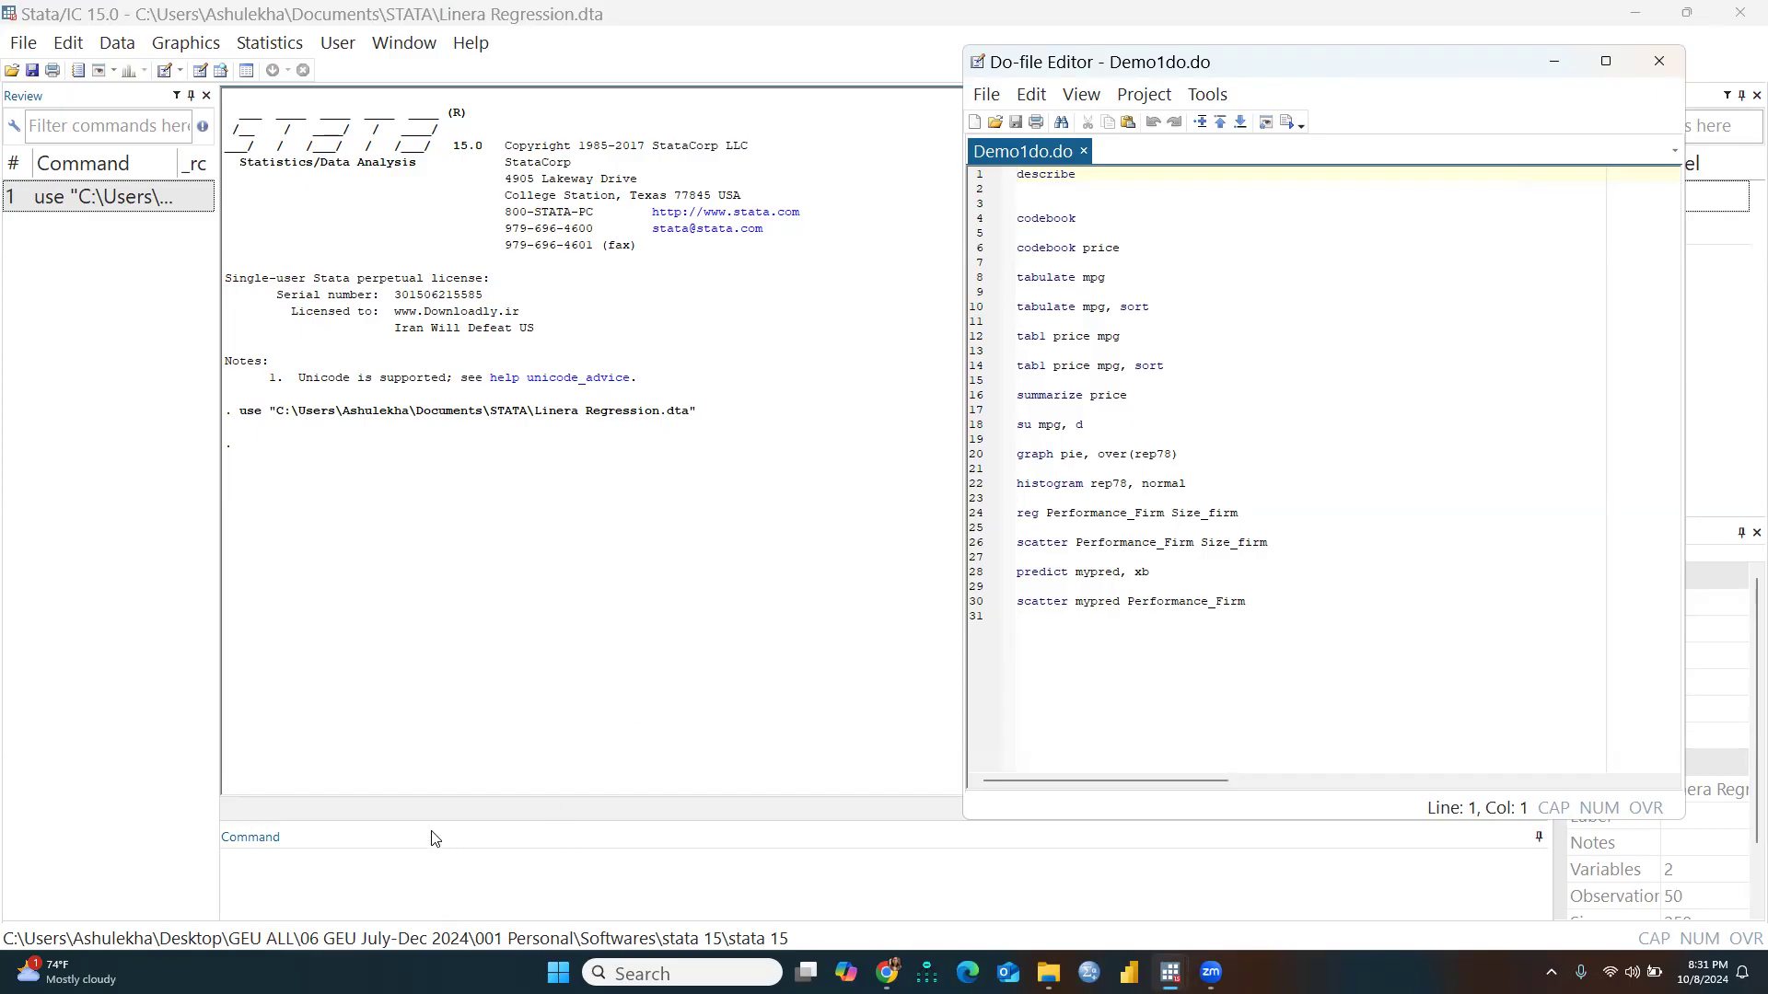
pyautogui.click(346, 856)
pyautogui.write('reg')
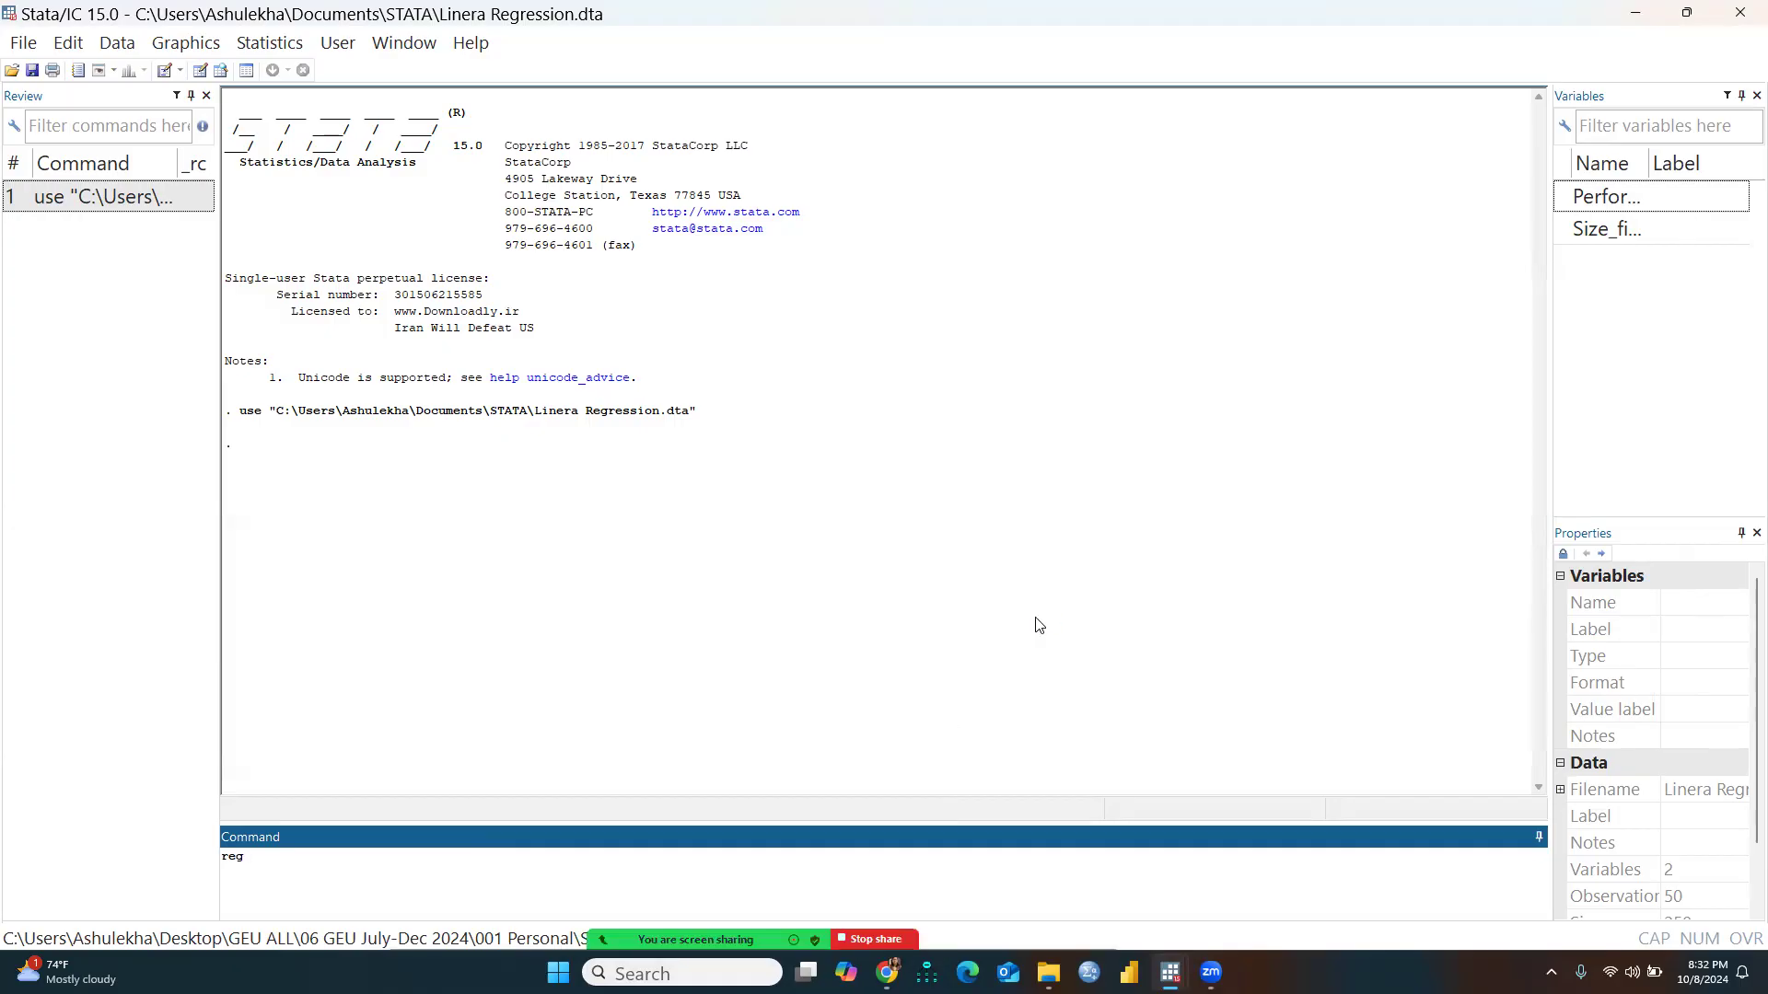
pyautogui.press('super+plus')
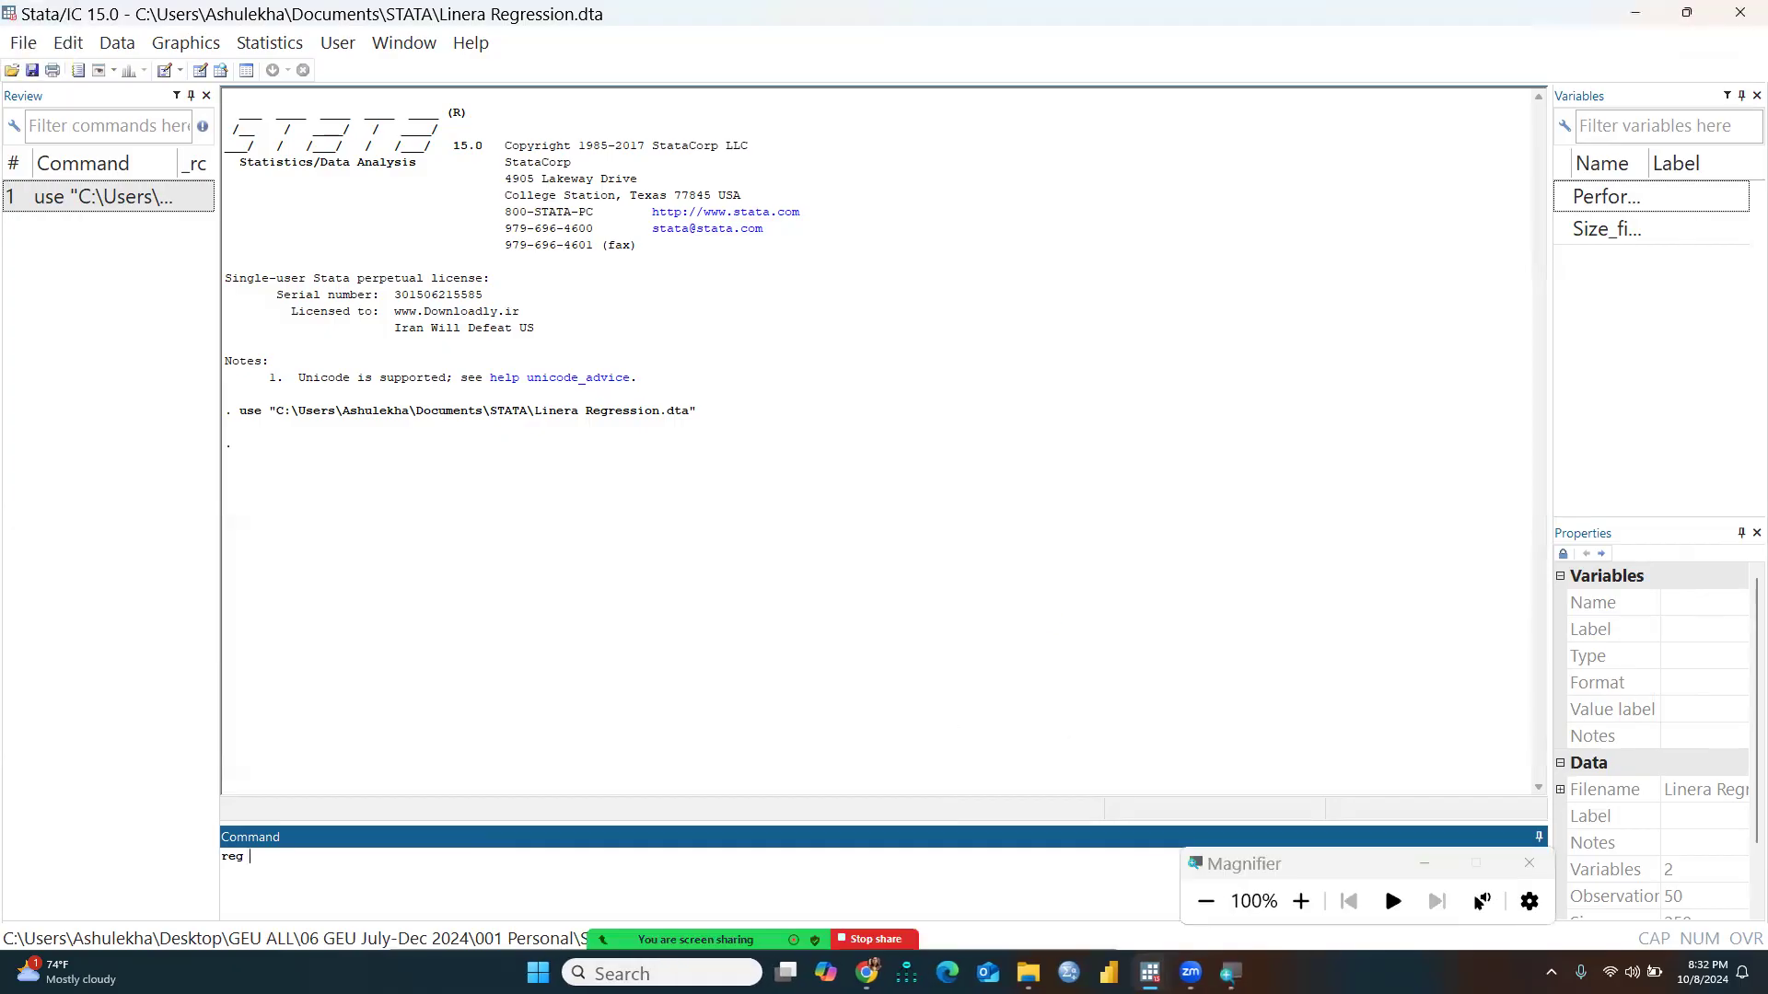
pyautogui.click(1301, 901)
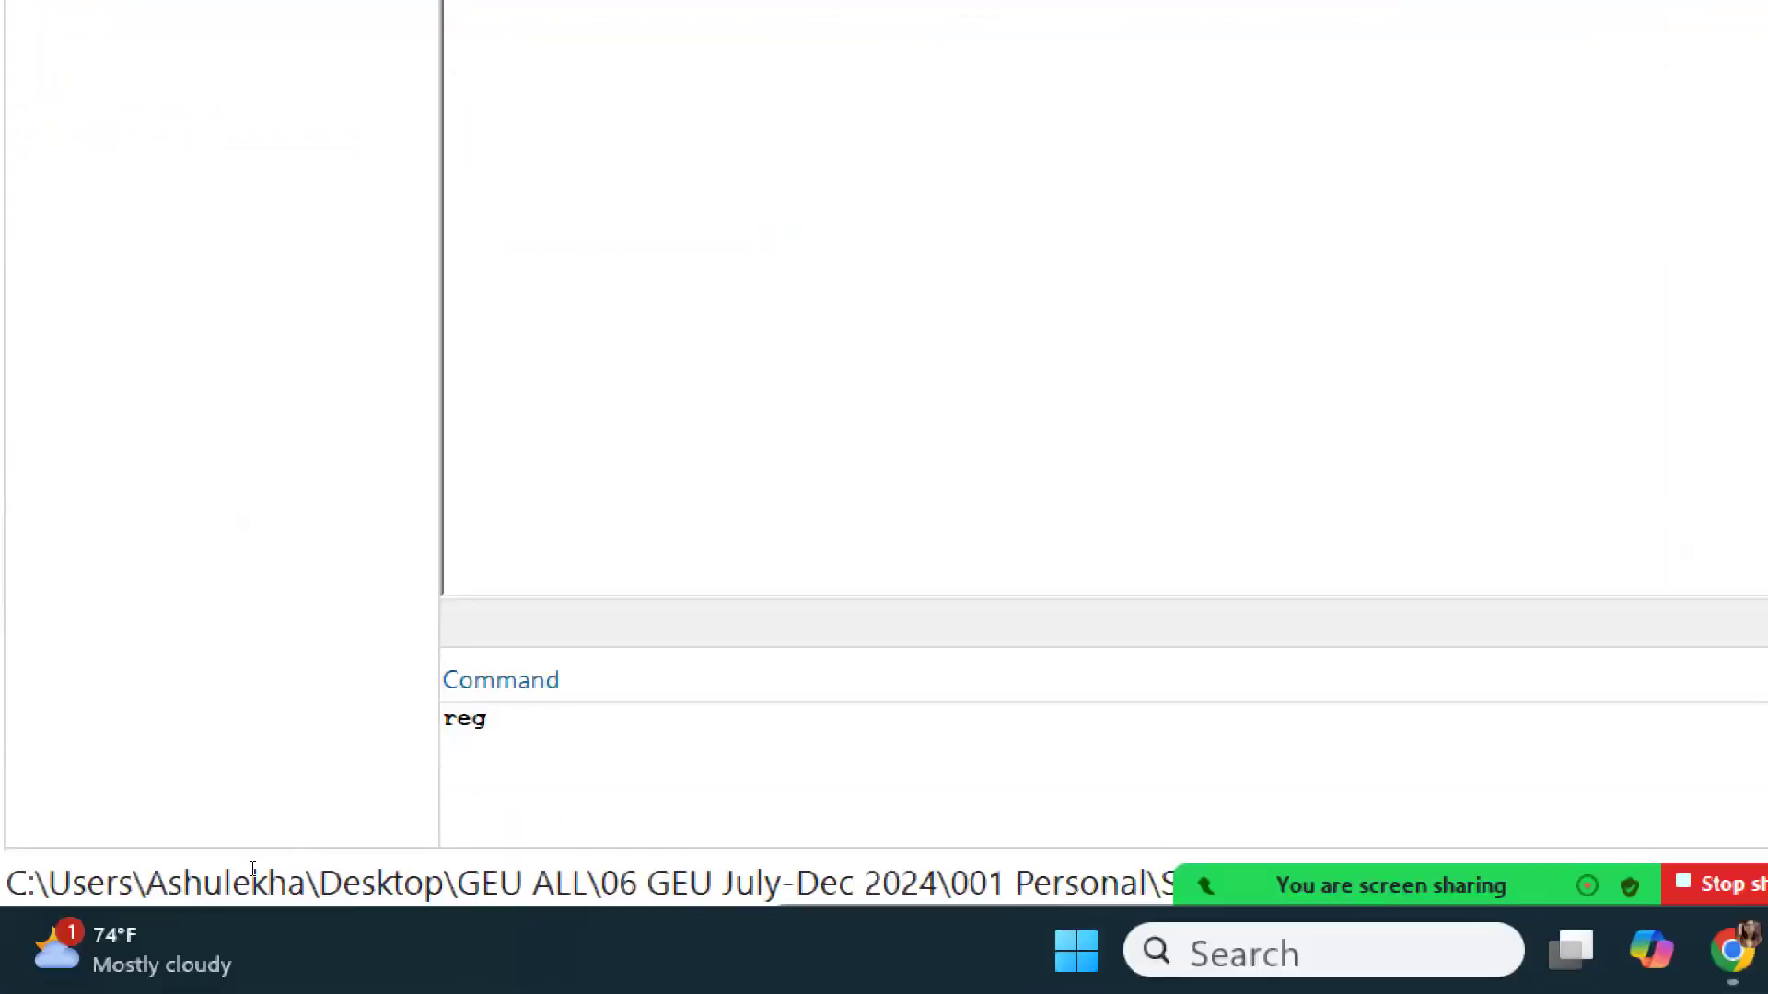
pyautogui.click(293, 856)
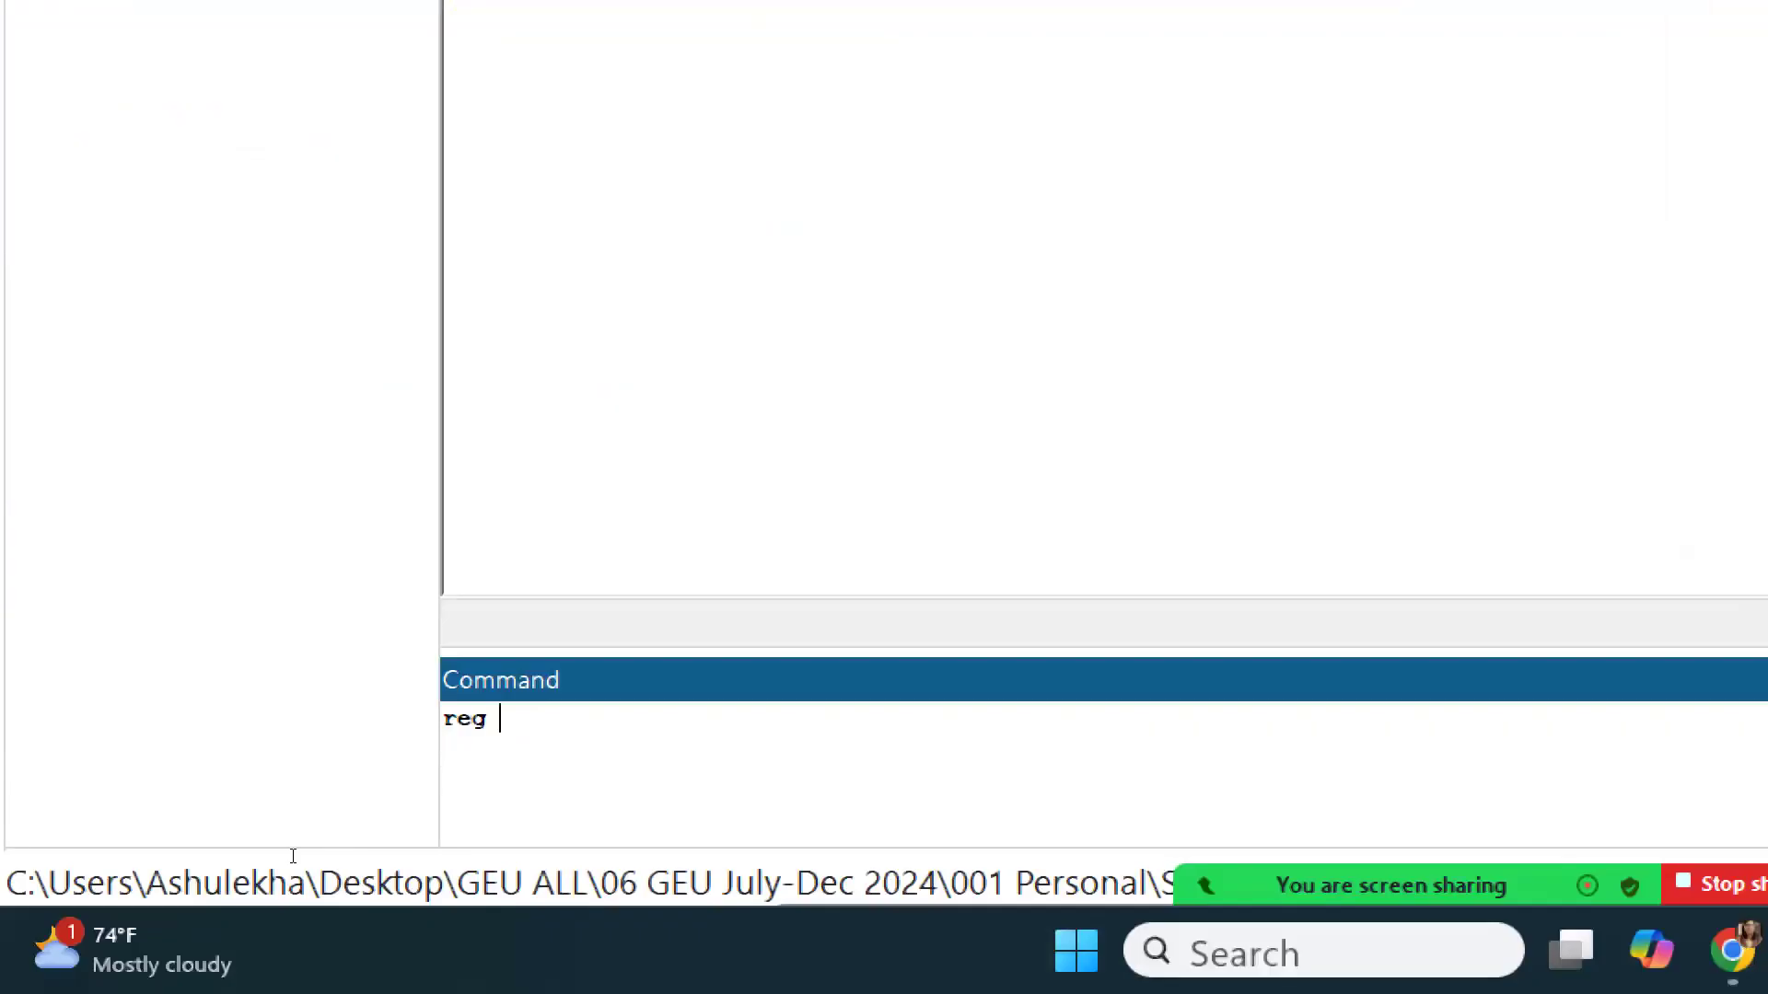
pyautogui.write('Performanc')
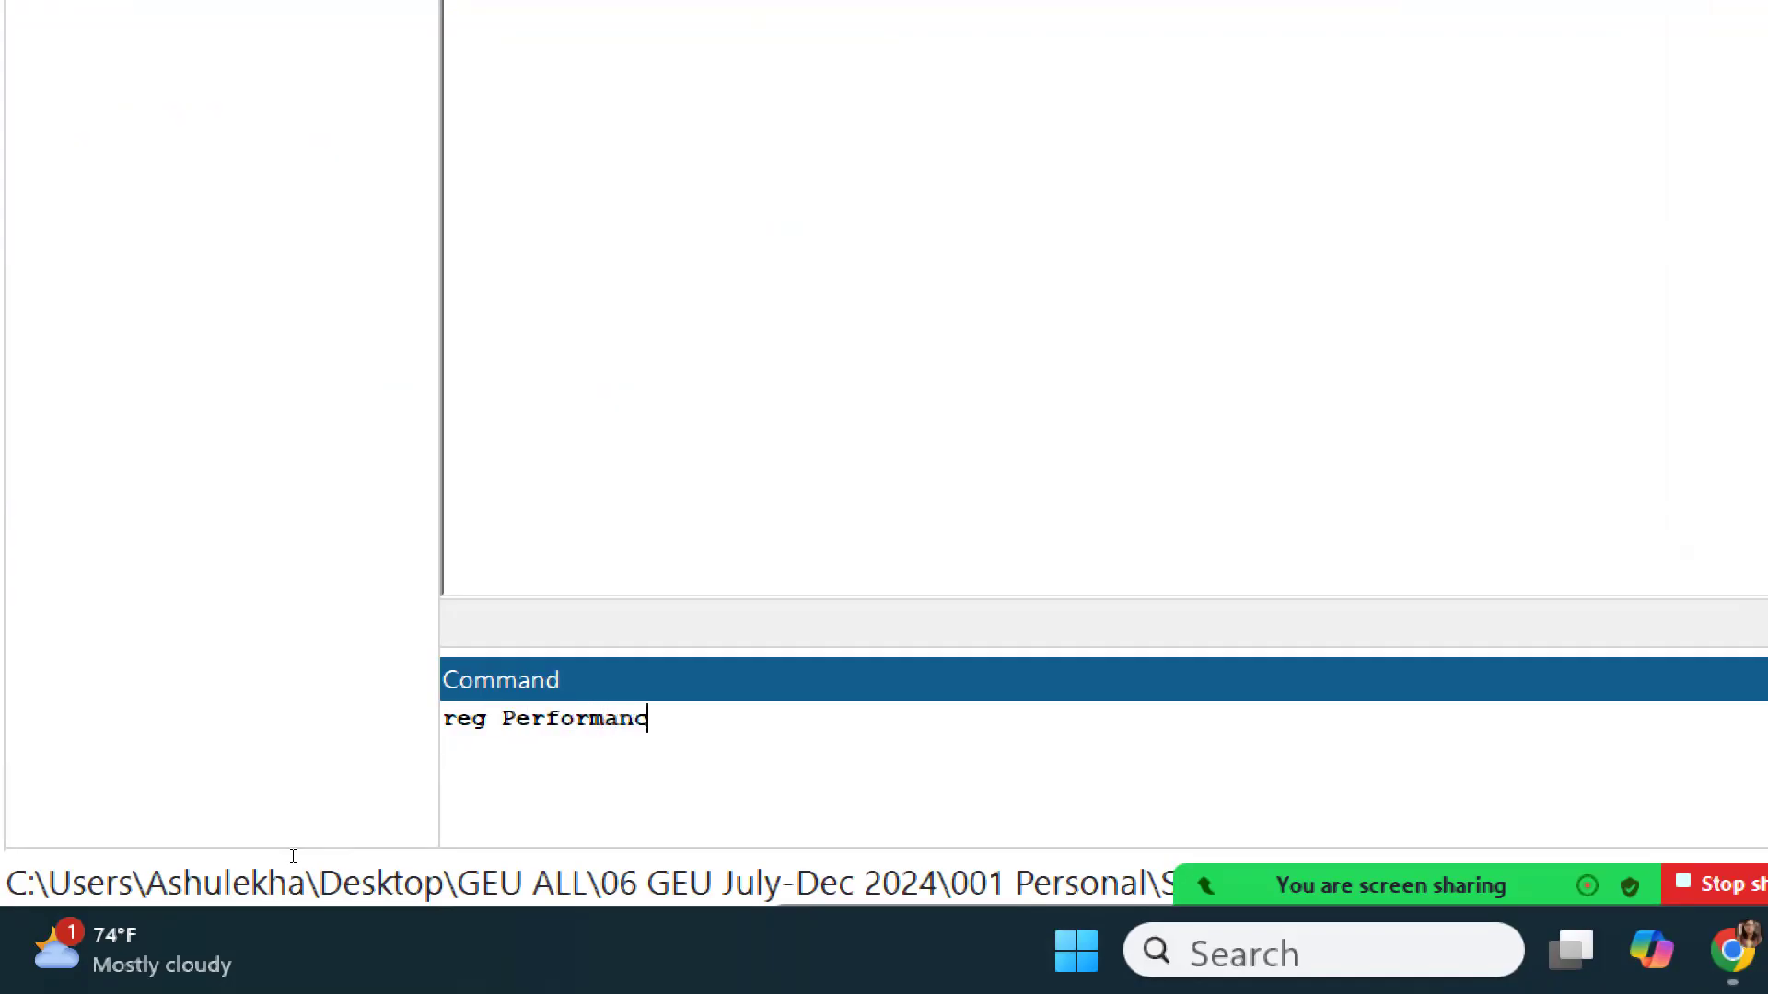
pyautogui.write('e_Firm')
pyautogui.write('Size')
pyautogui.press('BackSpace')
pyautogui.write('e_fi')
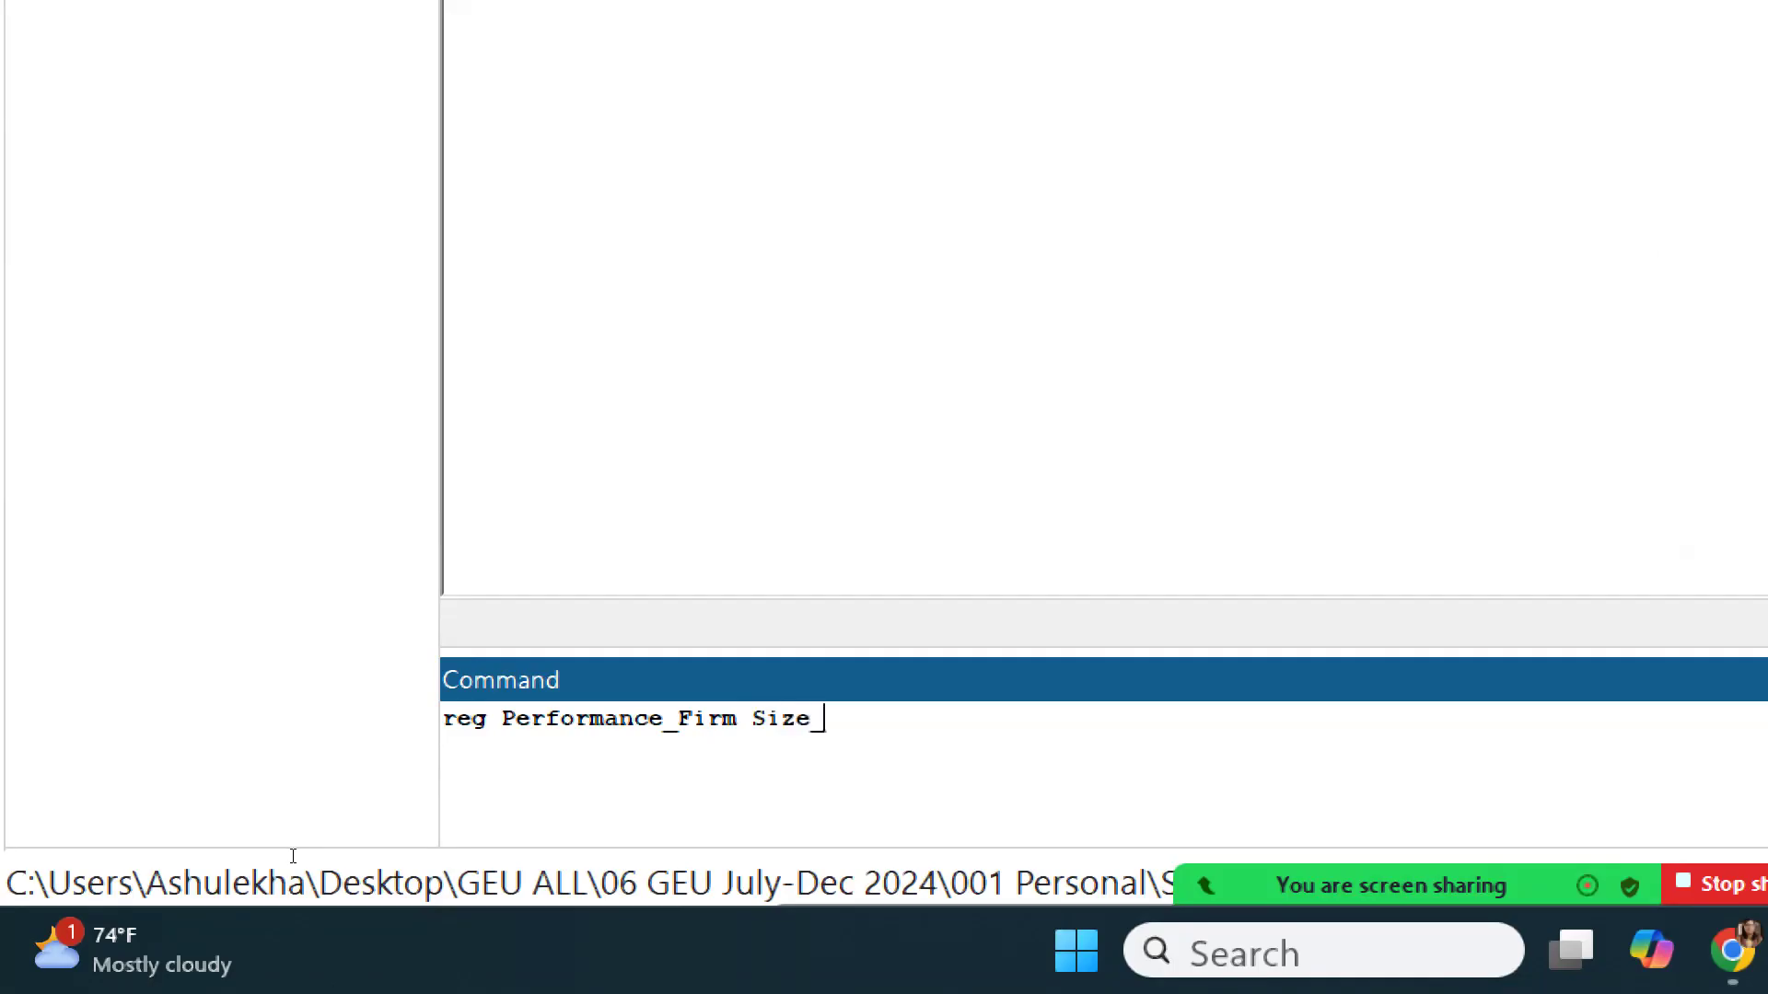
pyautogui.write('rm')
pyautogui.press('Return')
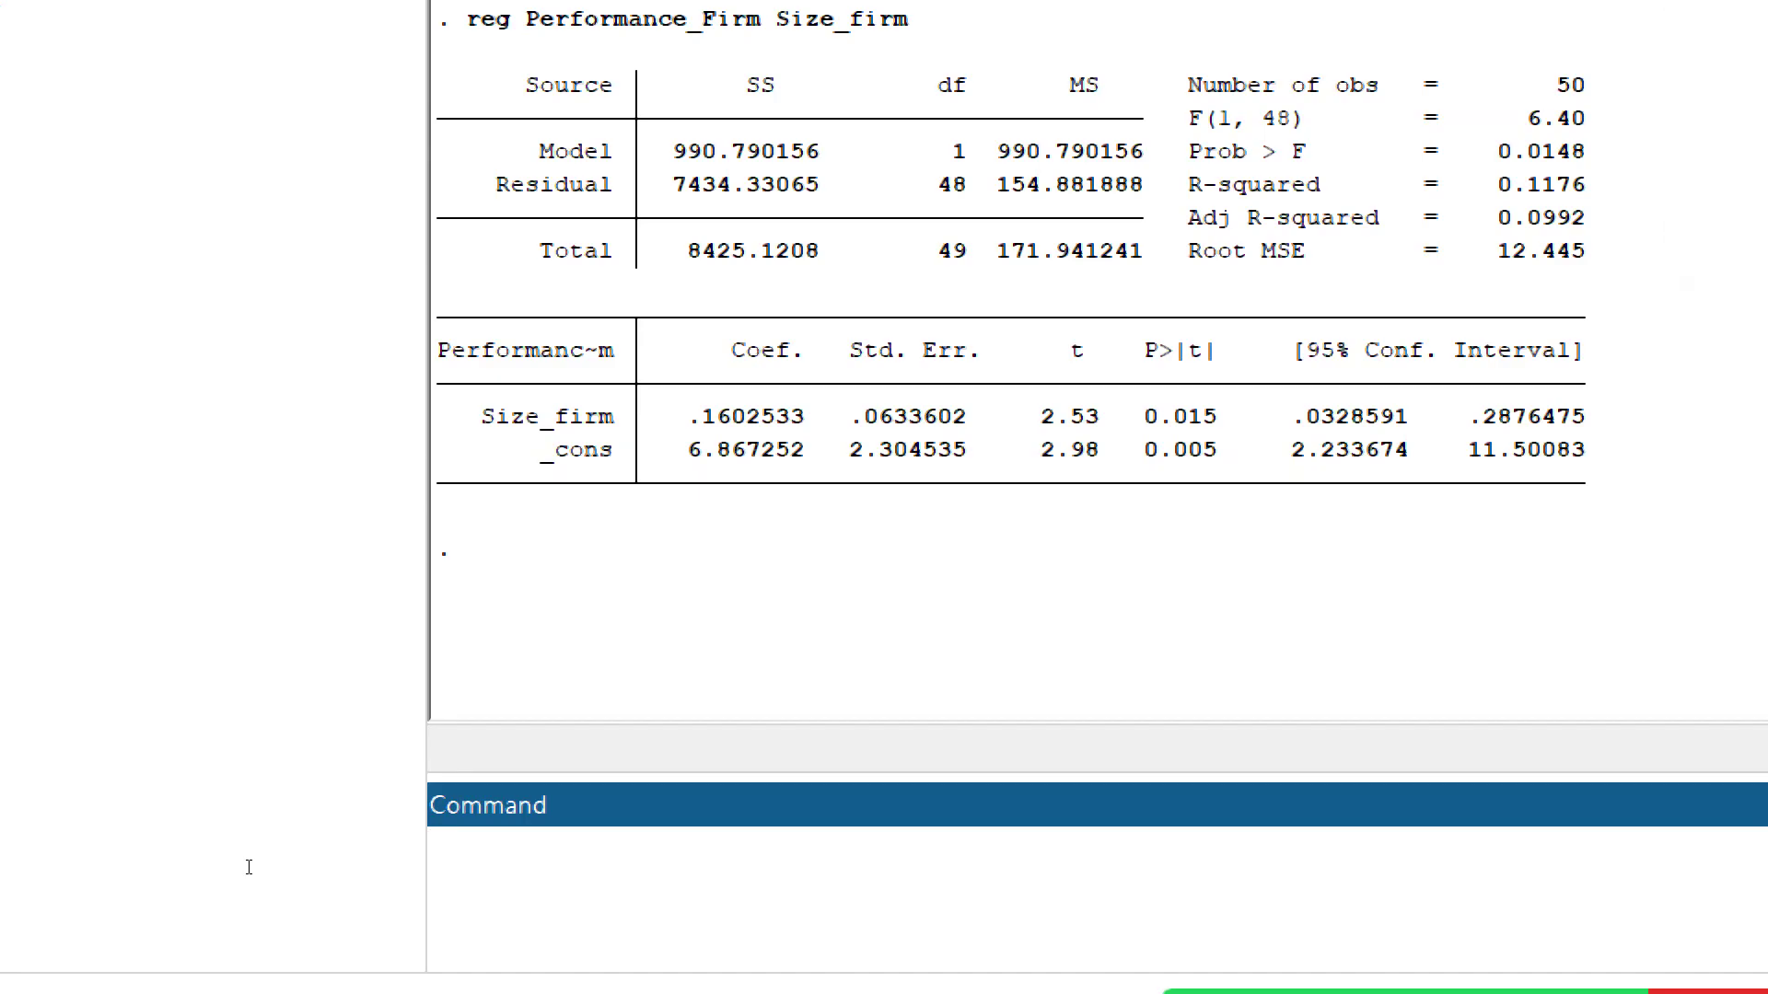
# Try to run the regression with a capital F in the predictor's name: reg Performance_Firm Size_Firm.
pyautogui.write('r')
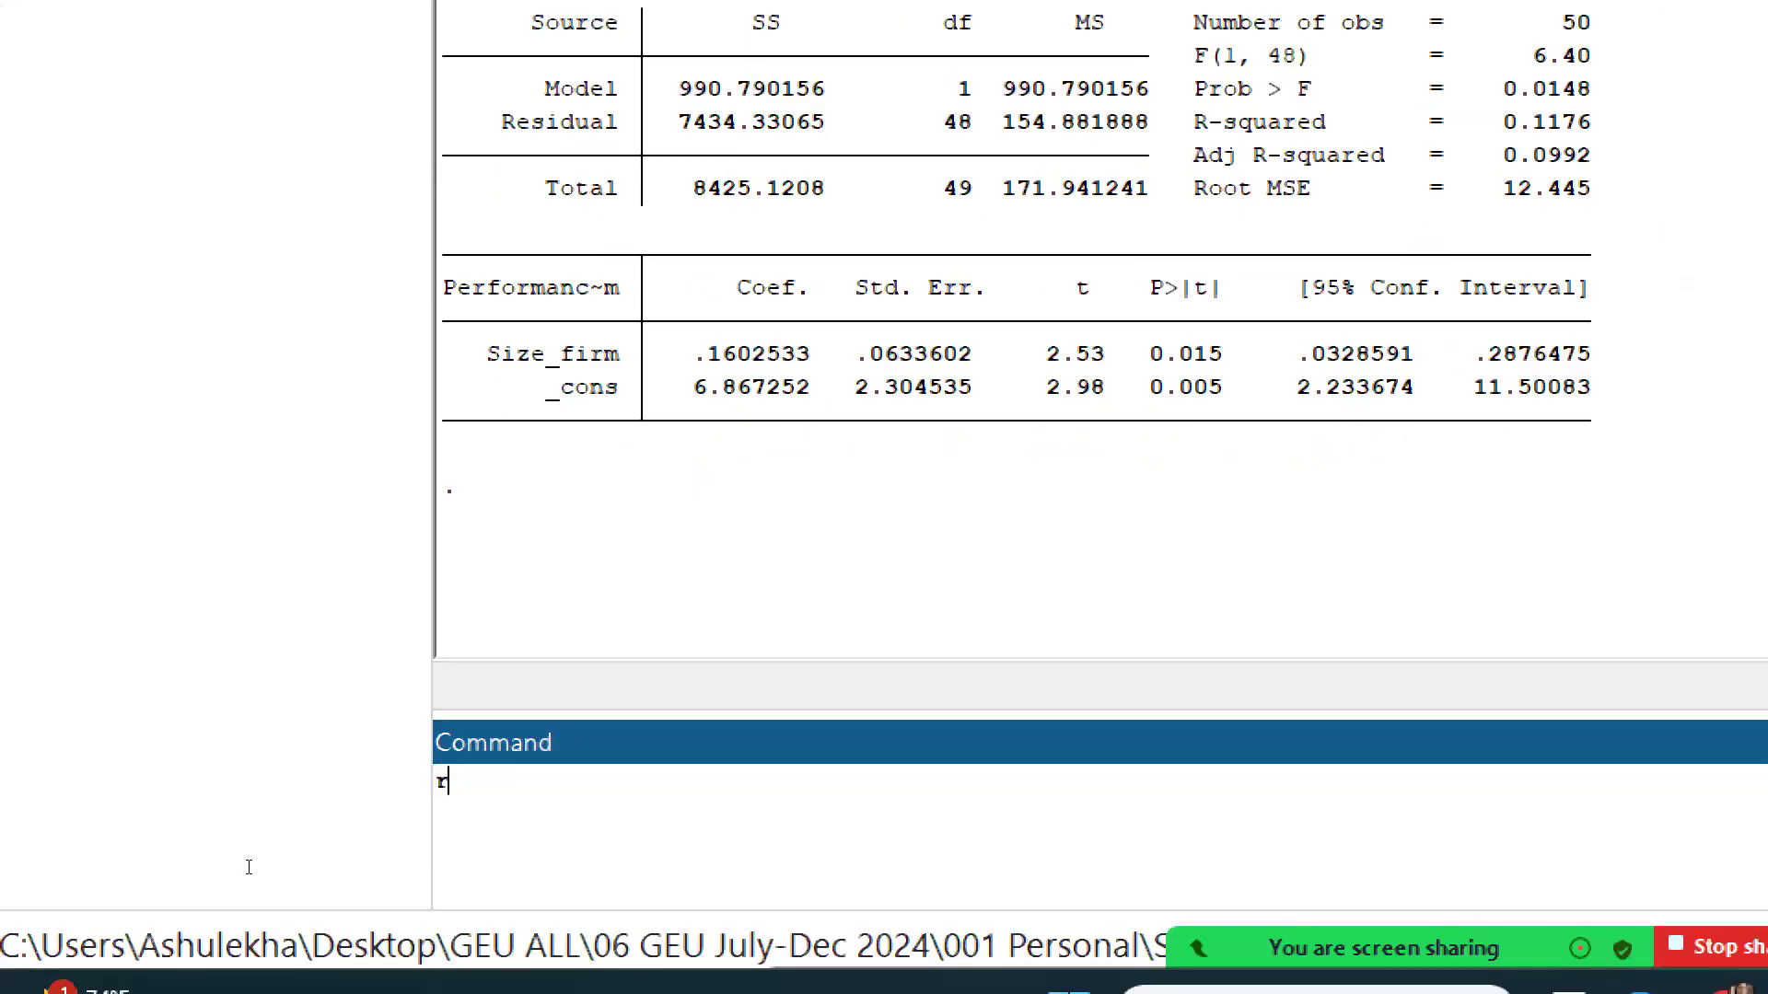
pyautogui.press('BackSpace')
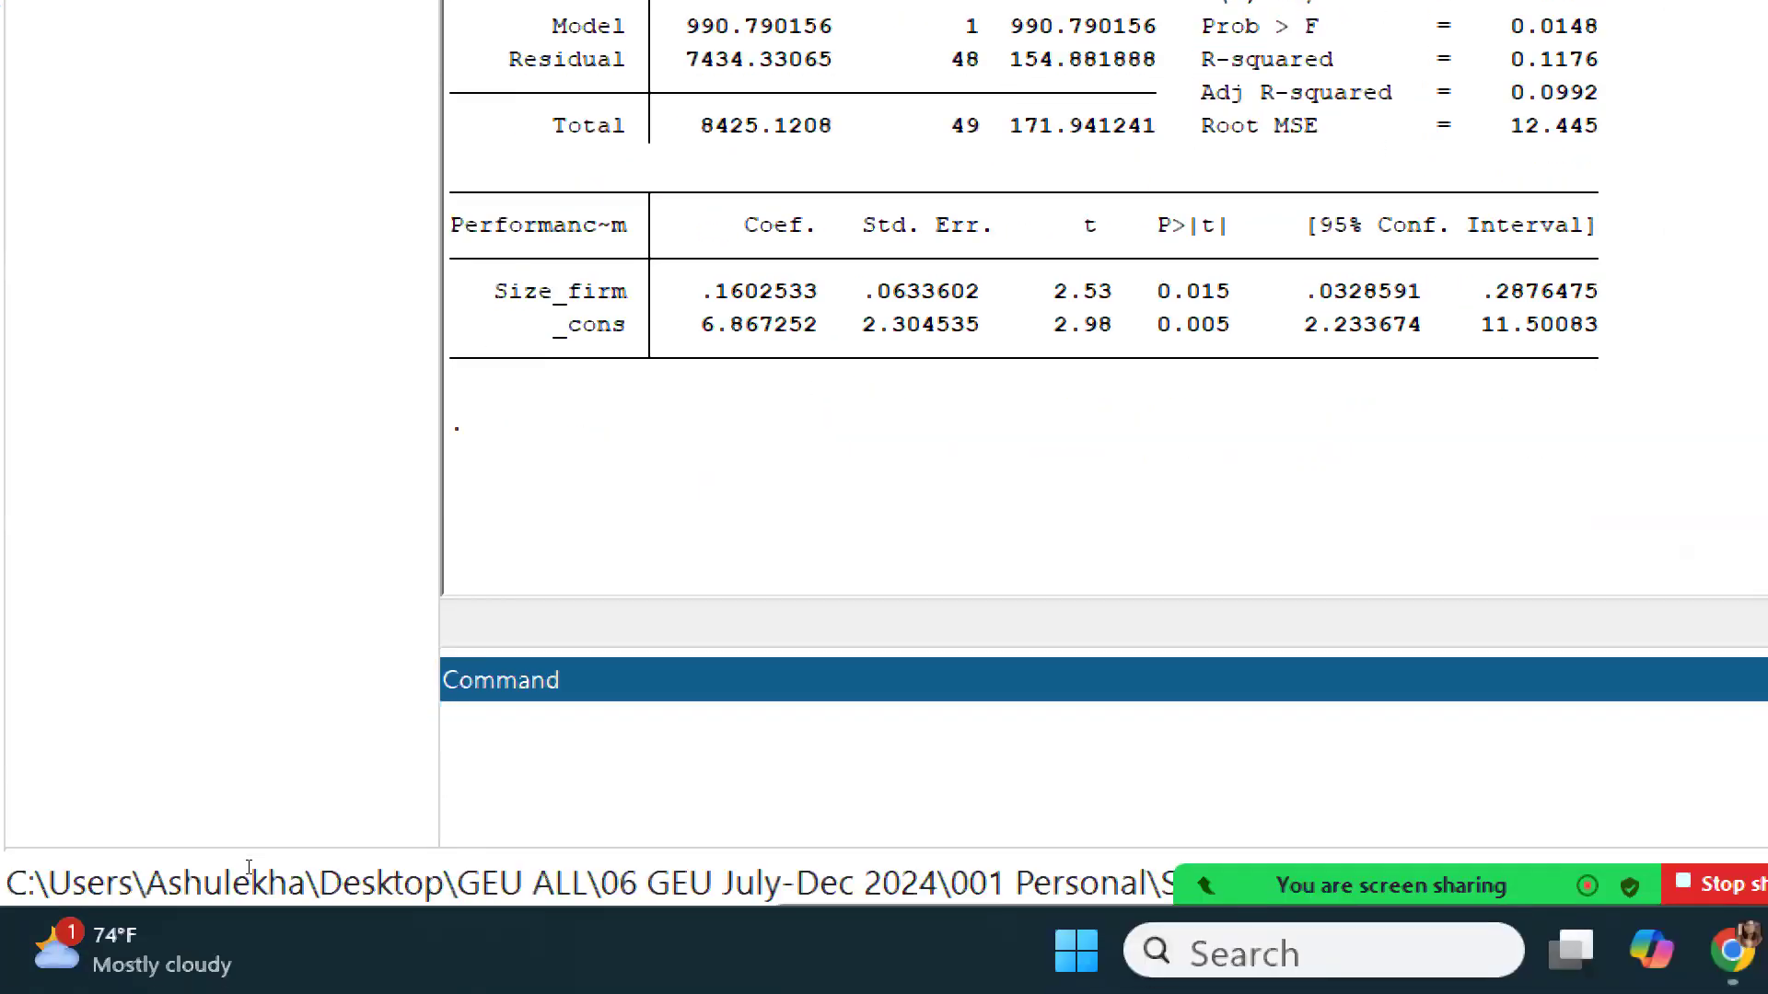
pyautogui.write('reg Performanc')
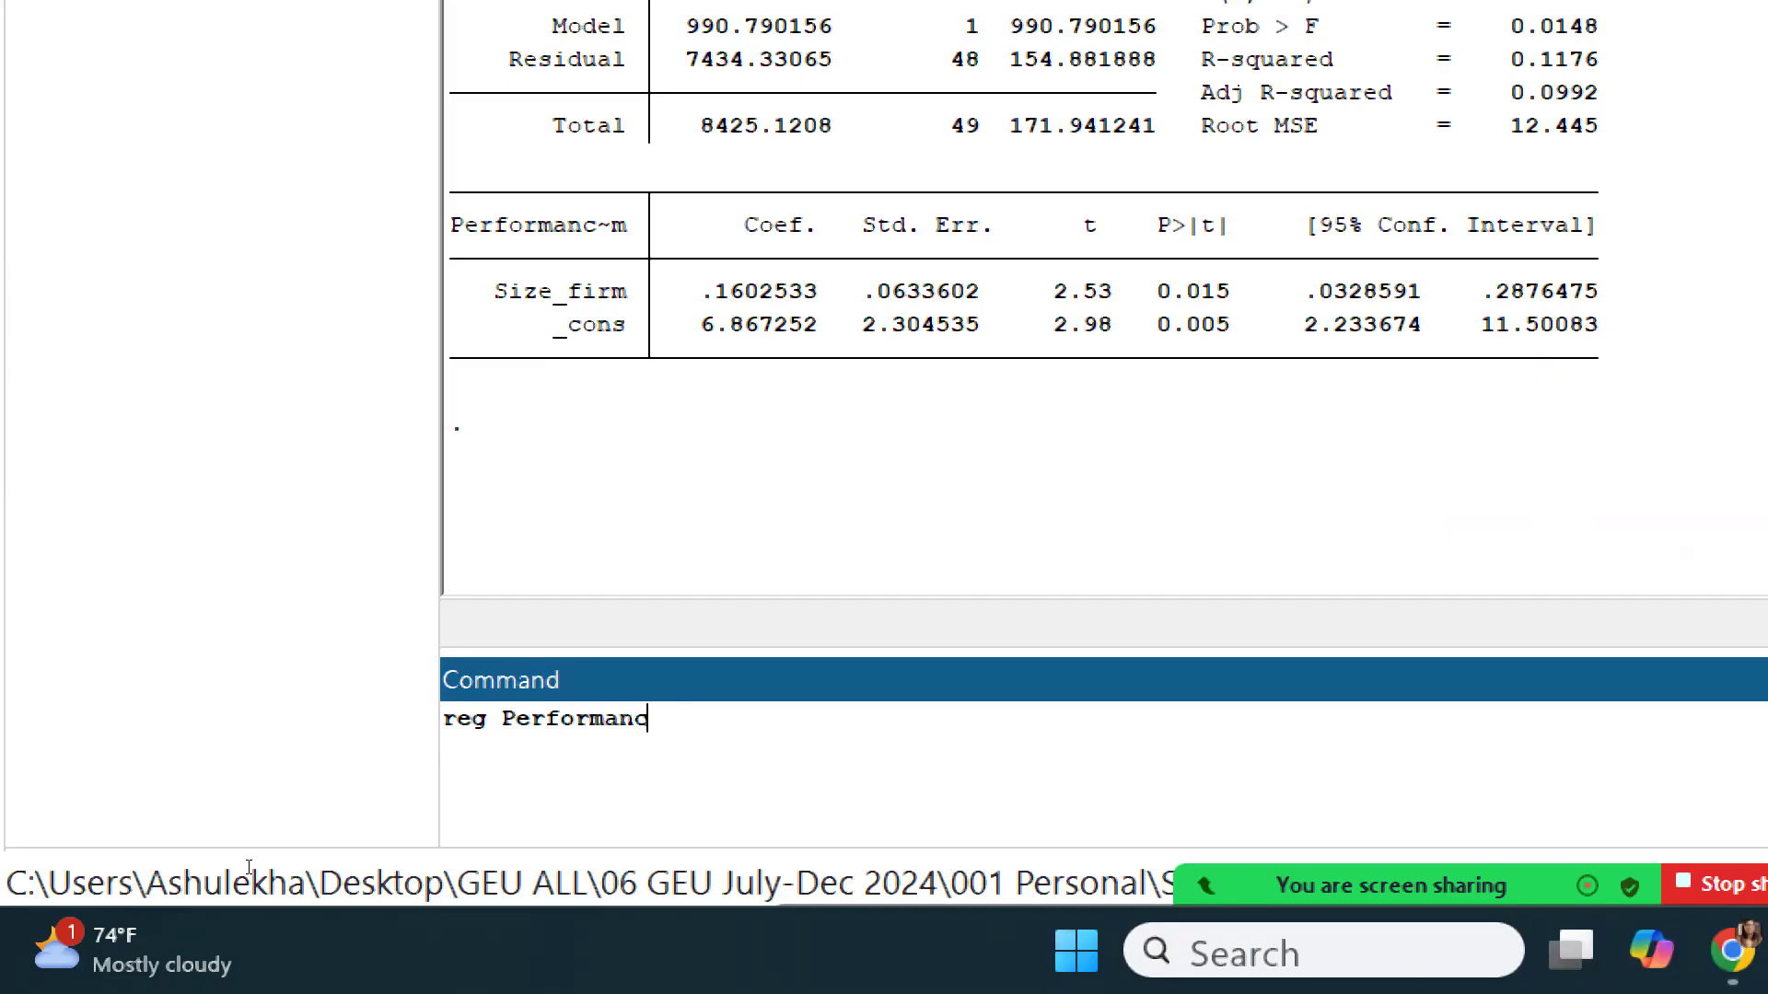
pyautogui.write('e_Firm Size')
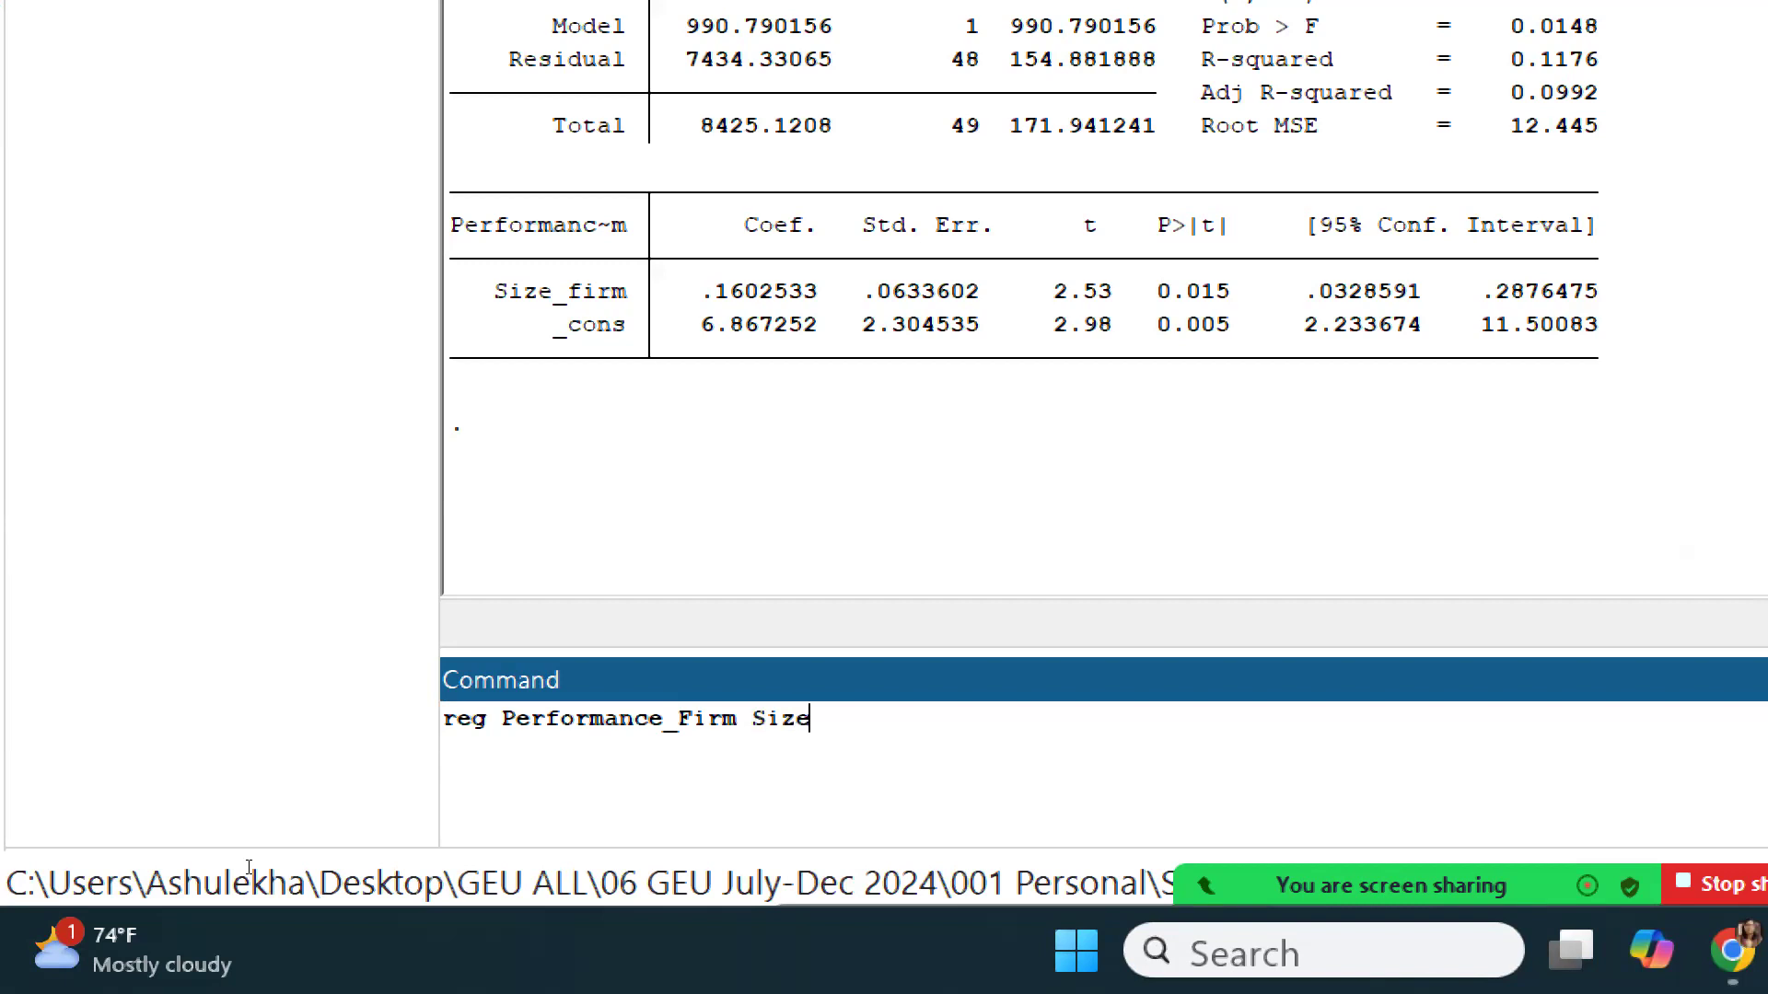
pyautogui.write('_Firm')
pyautogui.press('Return')
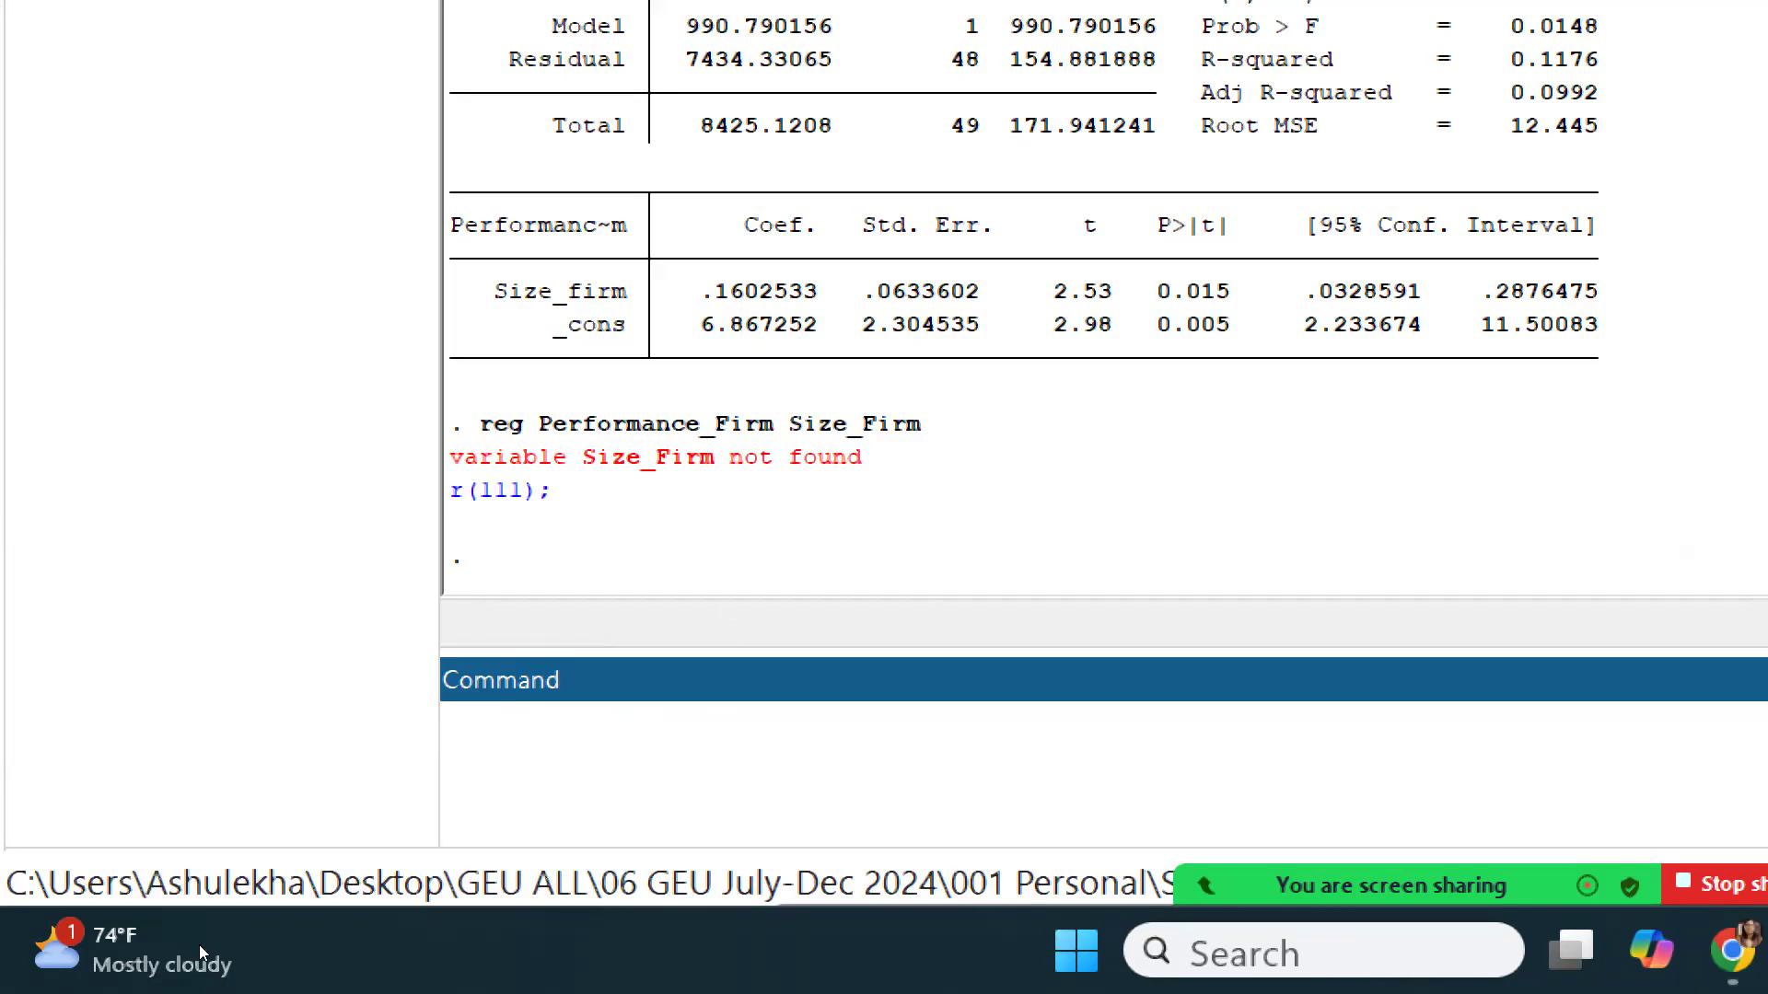
# Rerun the regression with the predictor's name in its correct lowercase spelling: reg Performance_Firm Size_firm.
pyautogui.write('reg Performance')
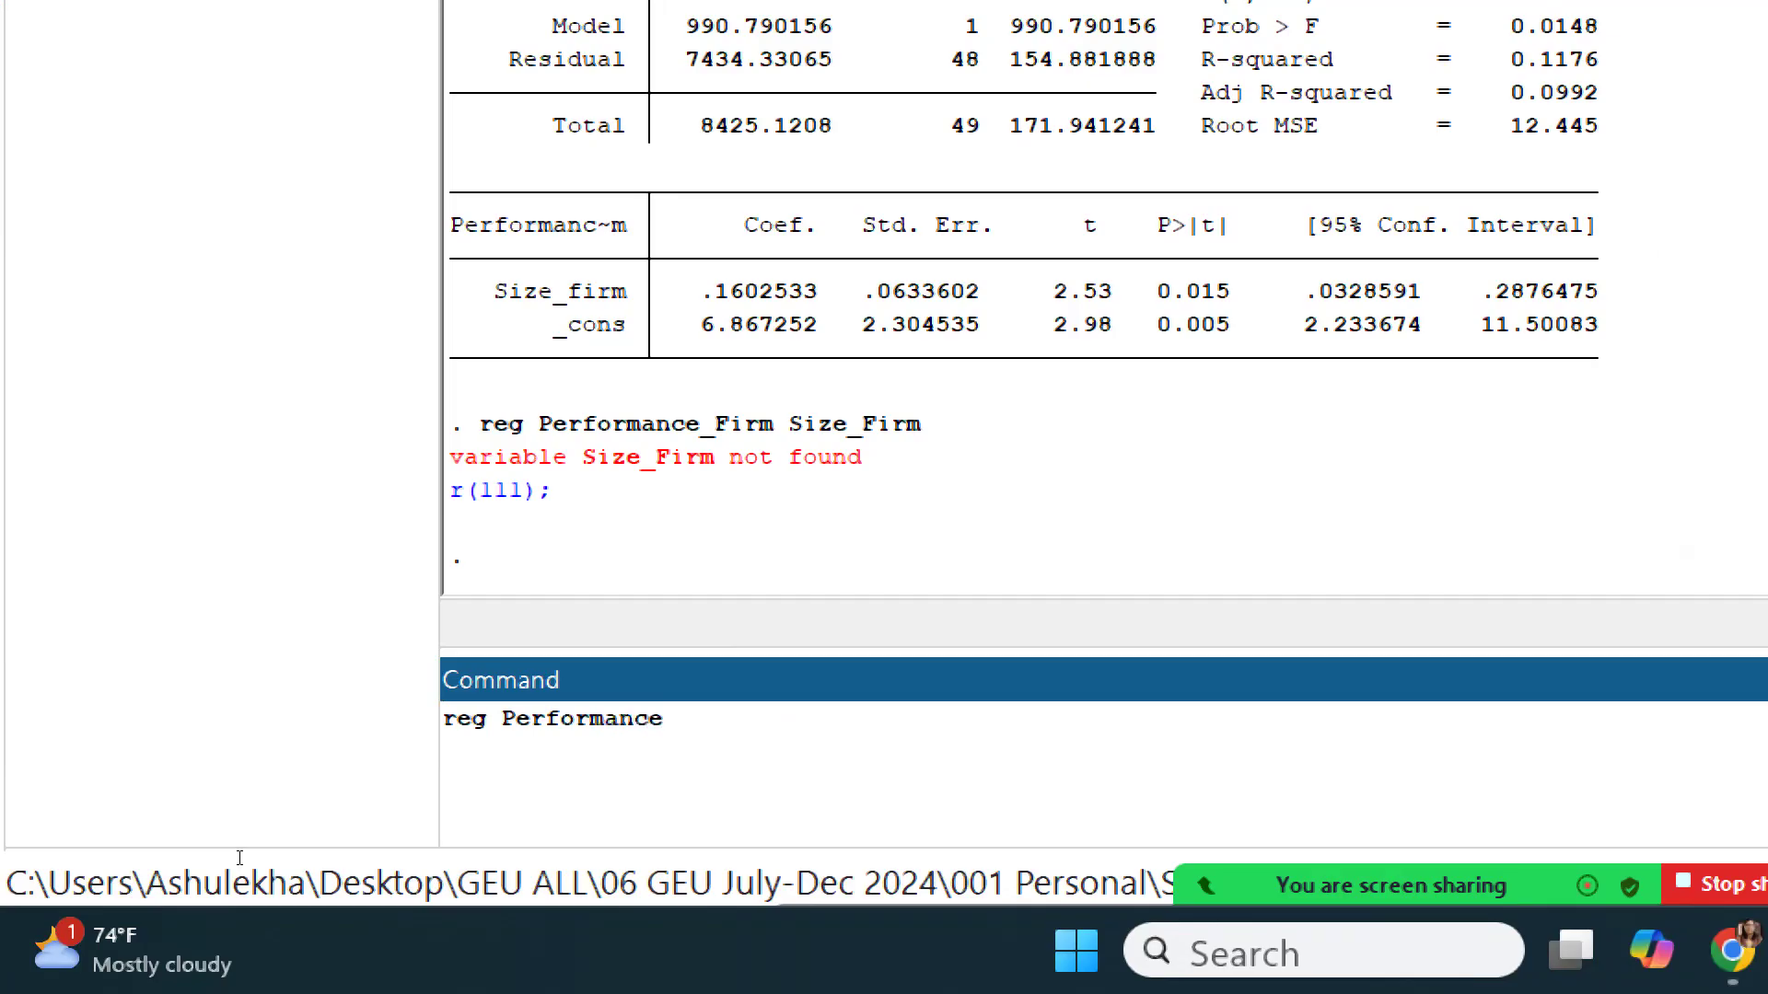
pyautogui.write('_Firm Size_firm')
pyautogui.press('Return')
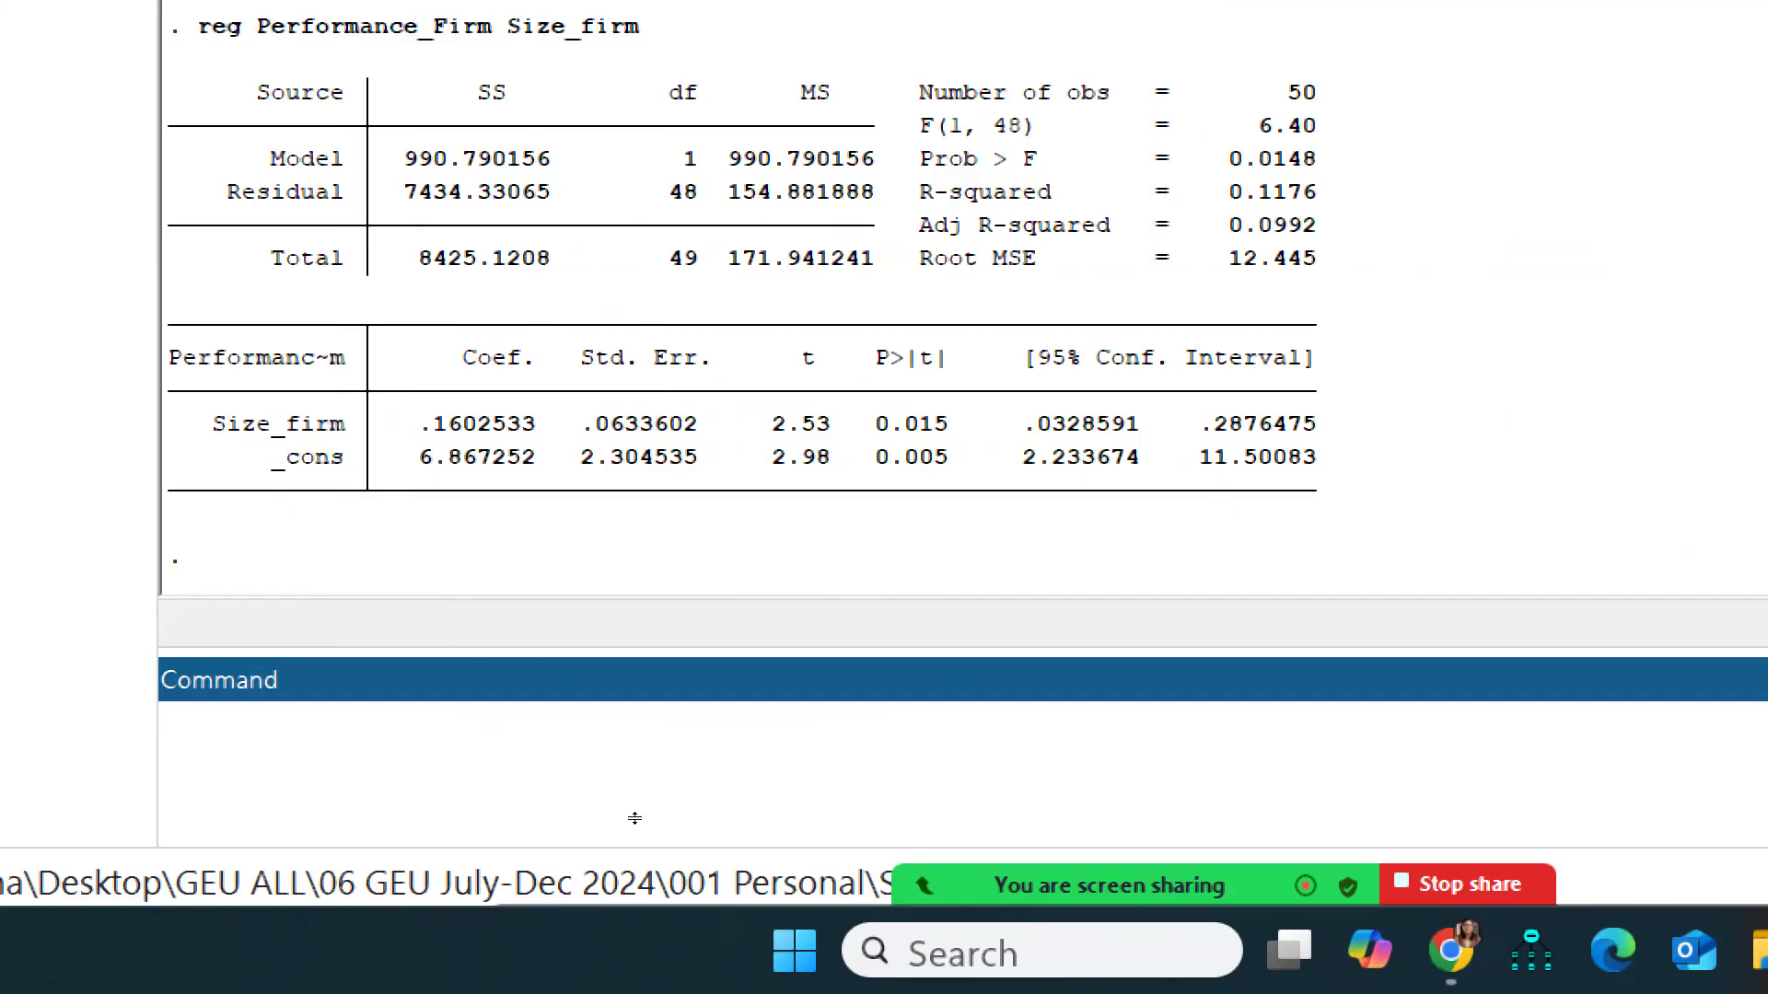
# Exit the screen magnification and examine the performance and firm size columns in the Data Editor before closing it.
pyautogui.moveTo(723, 834)
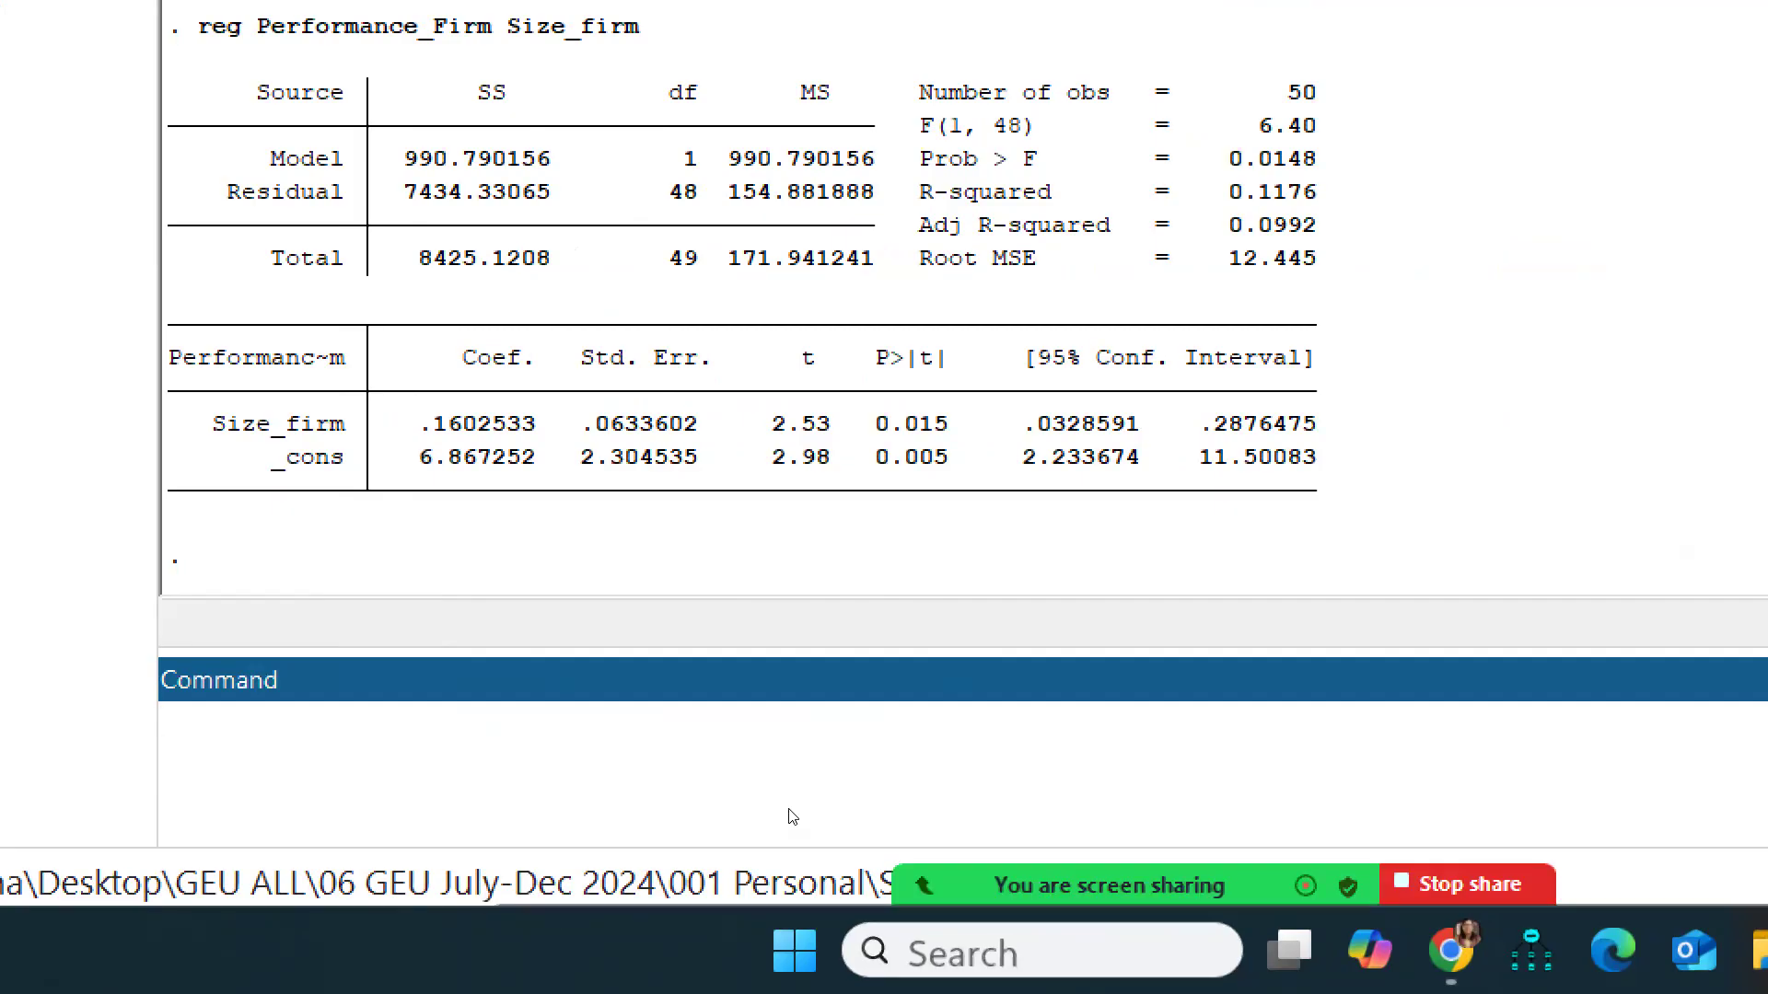
pyautogui.press('super+Escape')
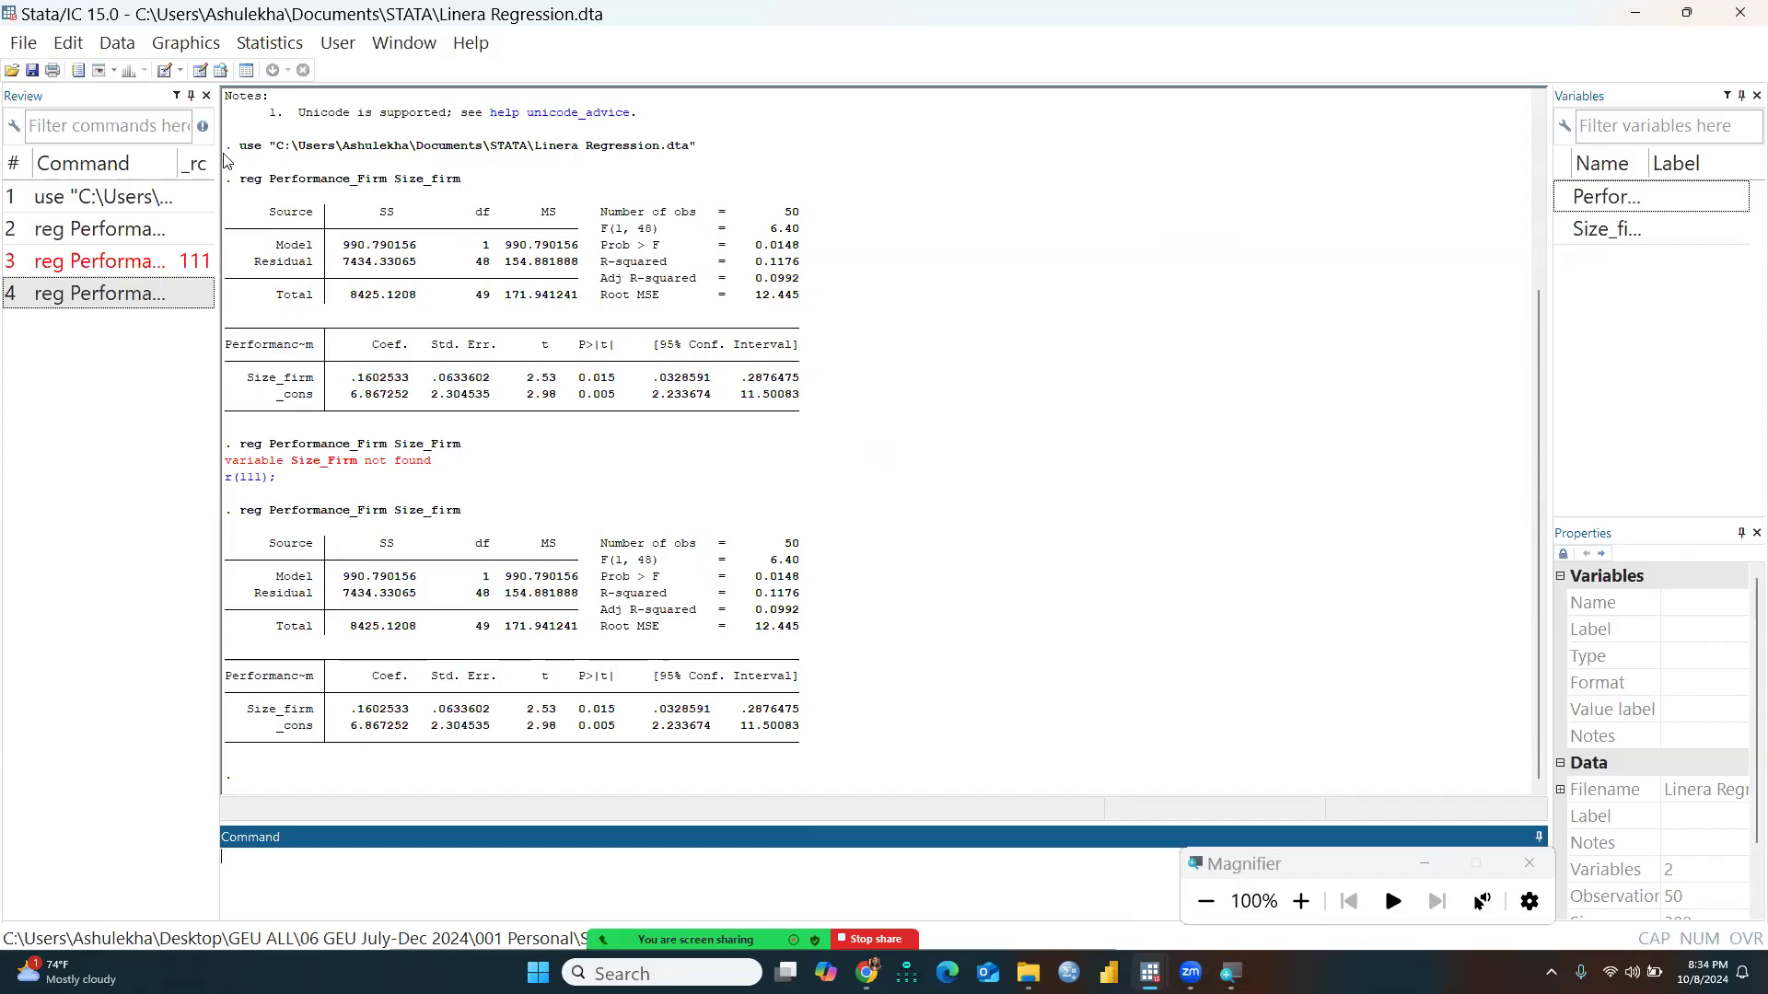
pyautogui.click(199, 71)
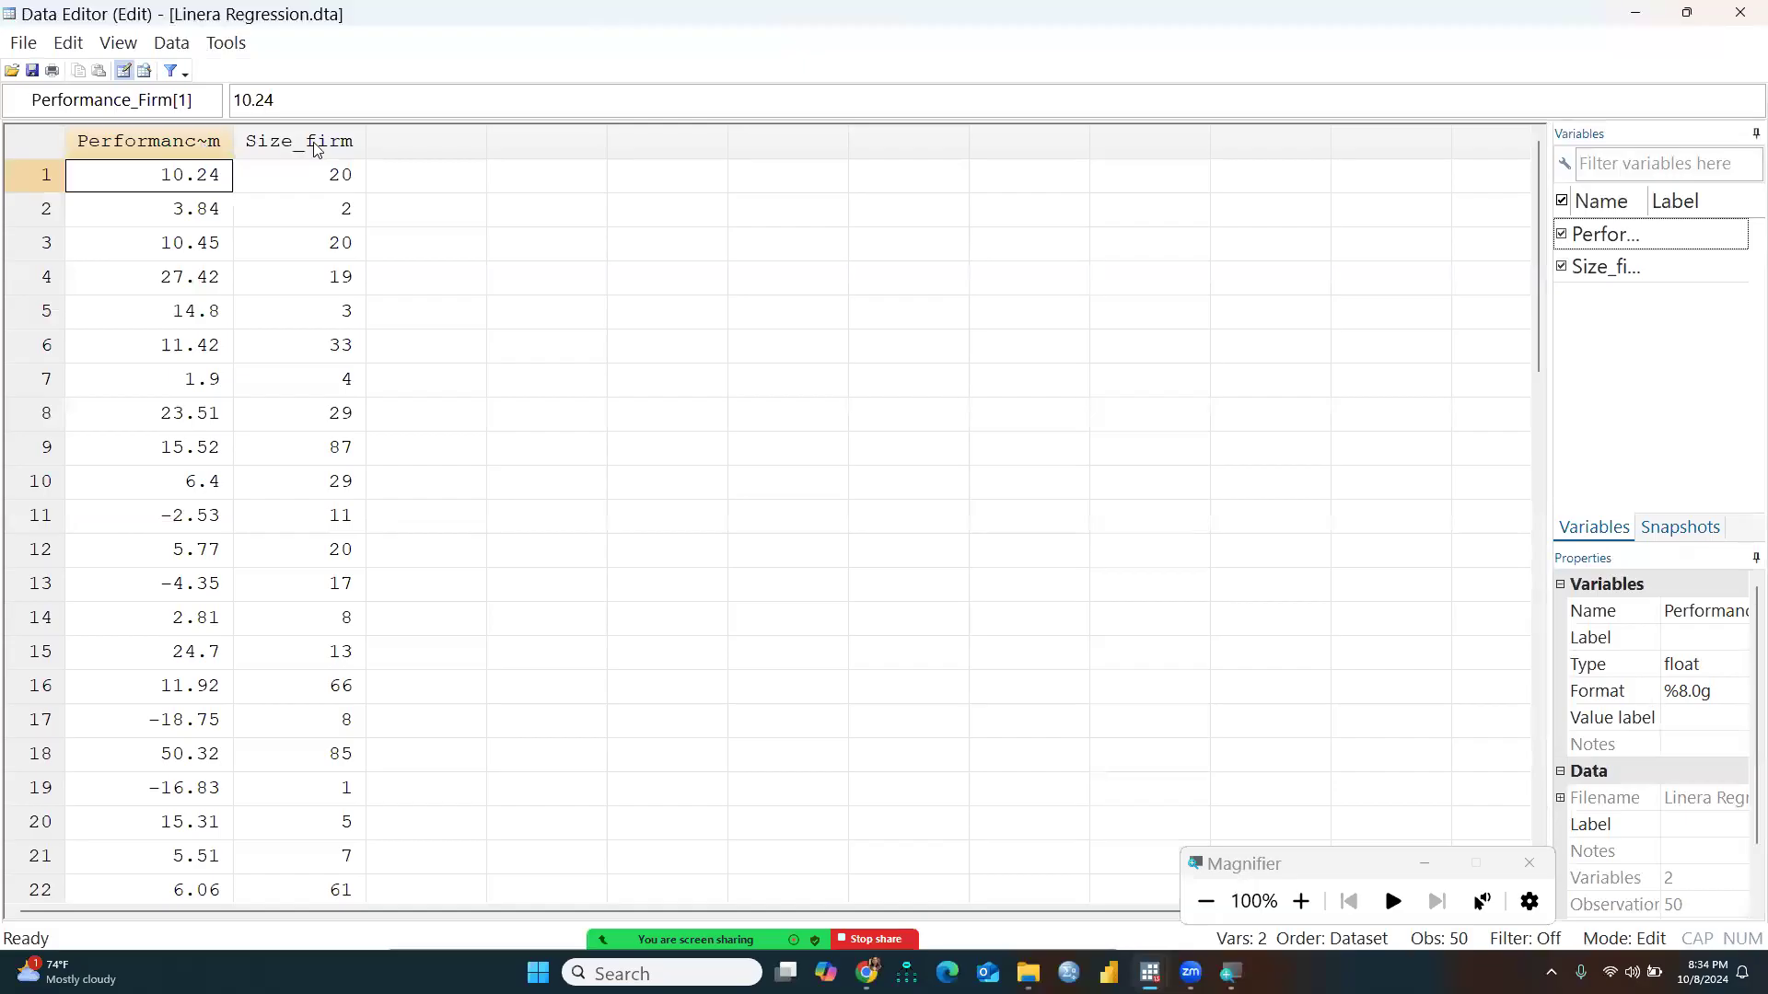
pyautogui.click(1739, 20)
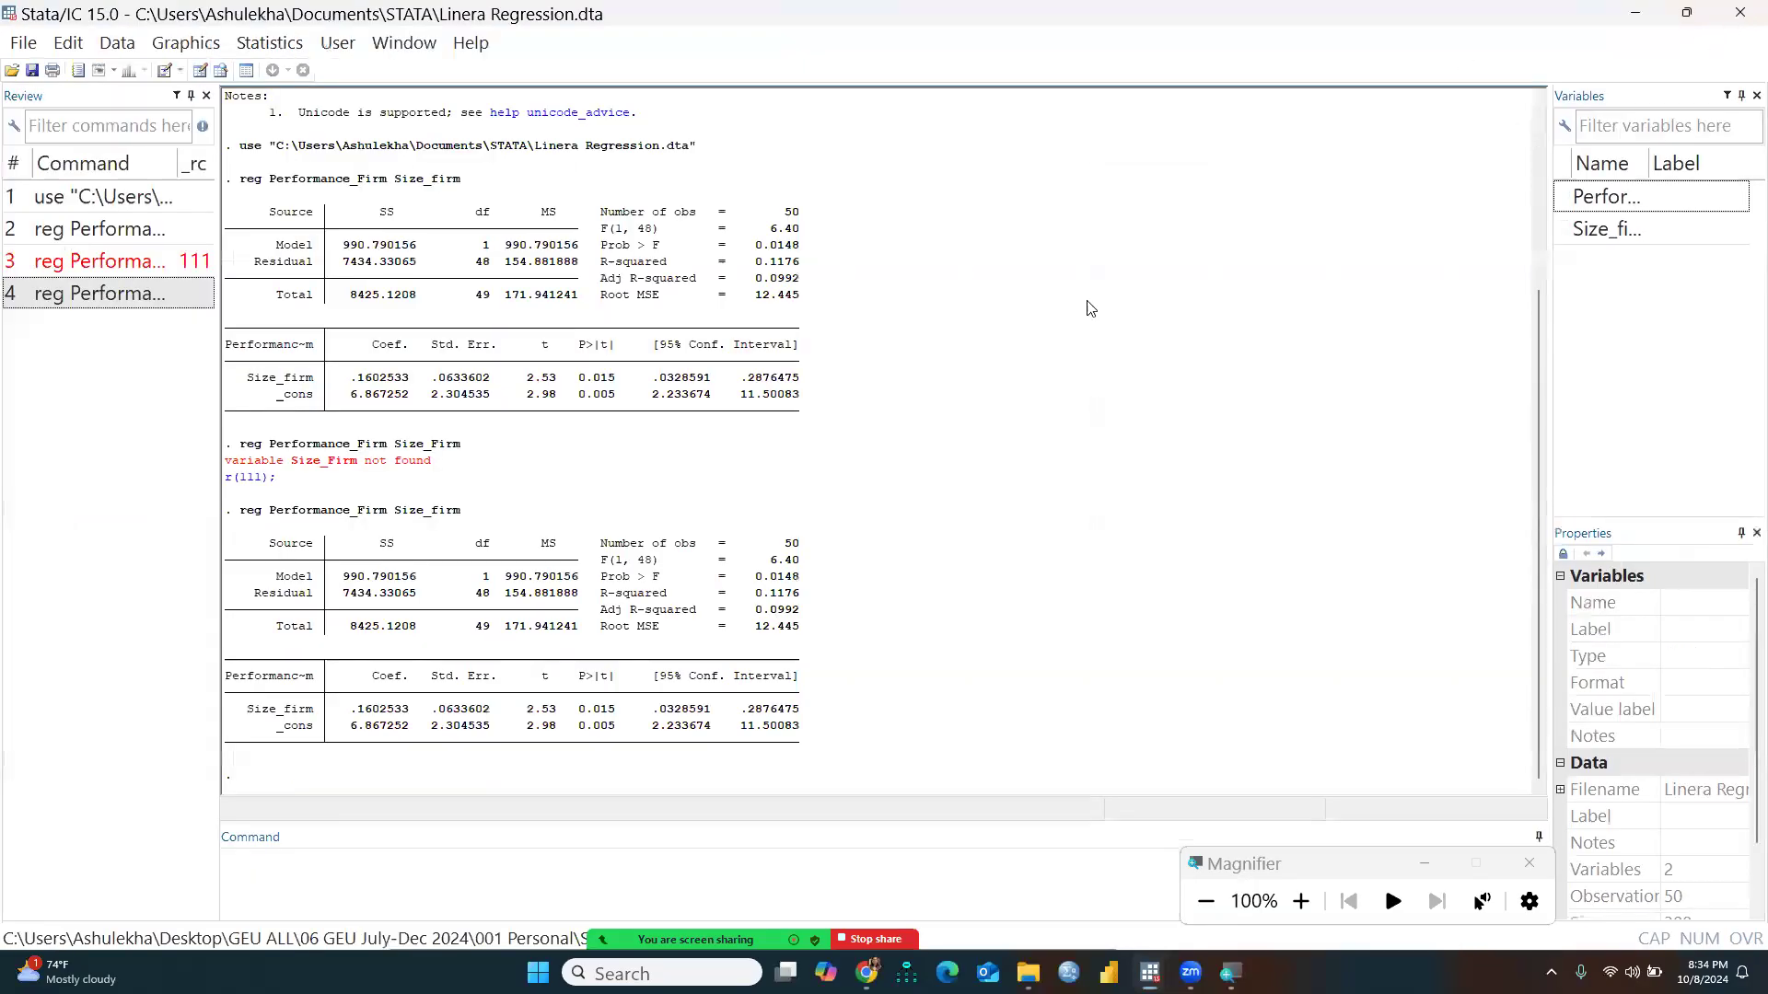
# Generate the model's linear predictions as a new variable by running predict mypred, xb.
pyautogui.write('predic')
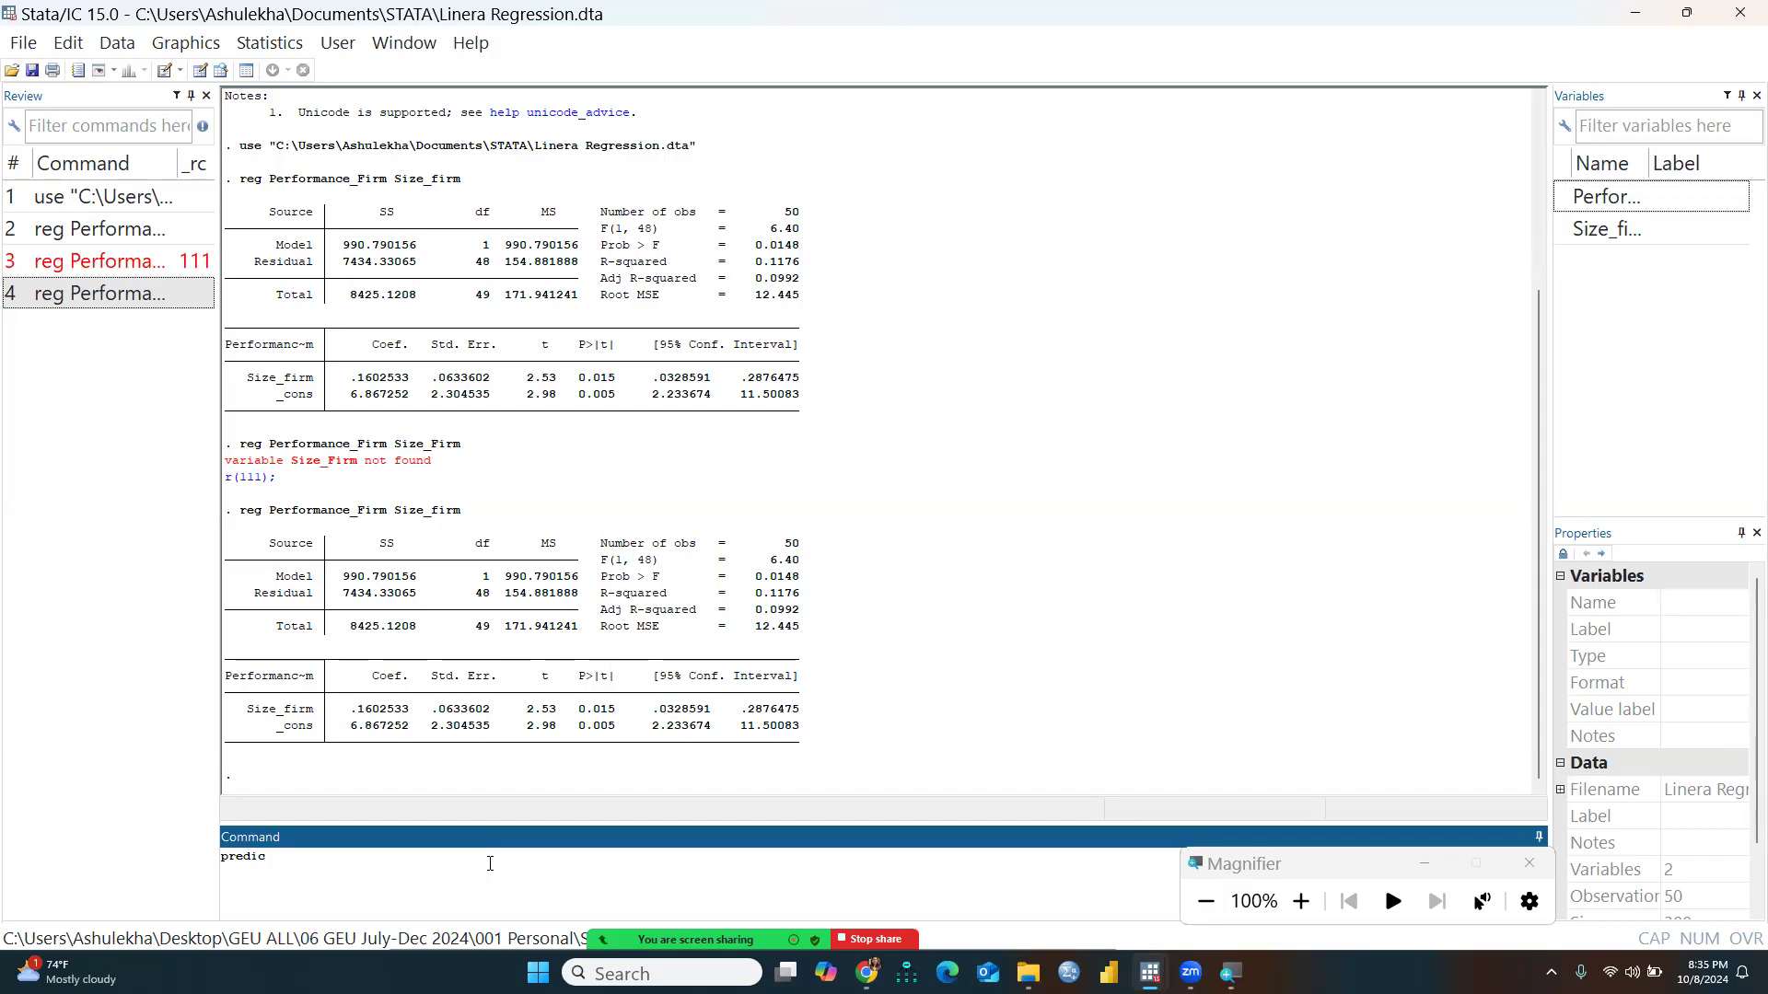
pyautogui.write('t mypred, x')
pyautogui.press('BackSpace')
pyautogui.write('xb')
pyautogui.press('Return')
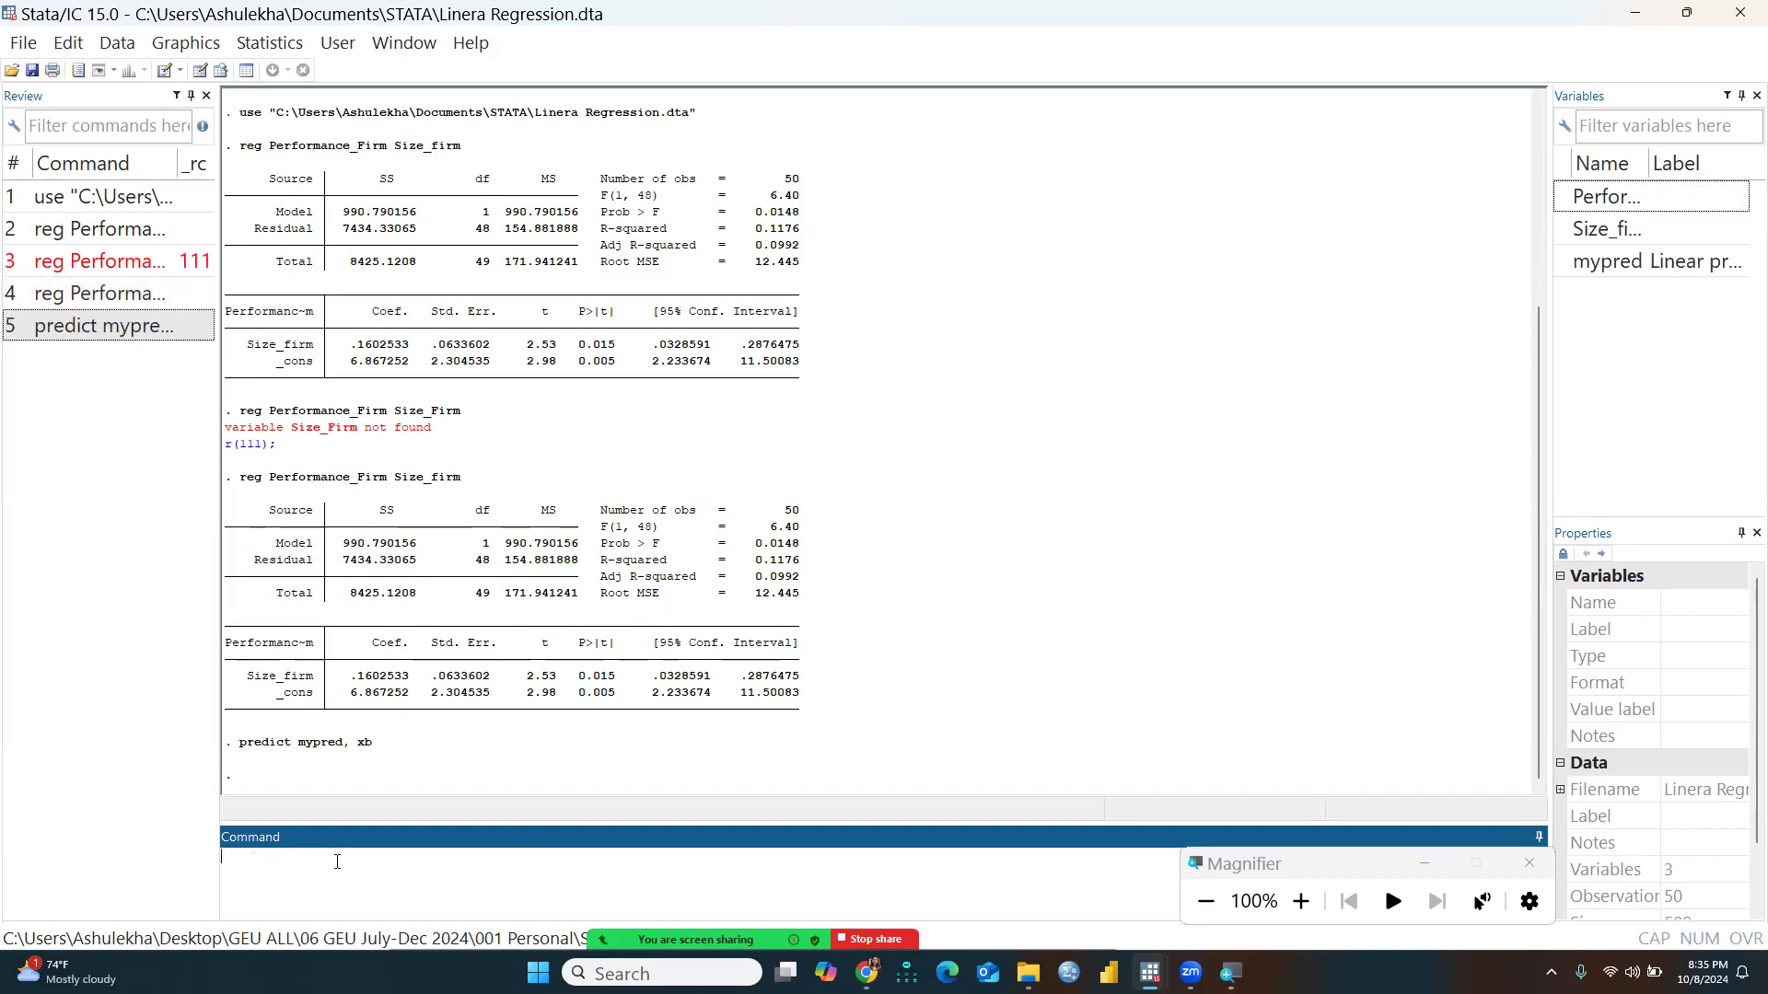
# Examine the predicted values in the mypred column of the Data Editor and close the editor.
pyautogui.click(202, 71)
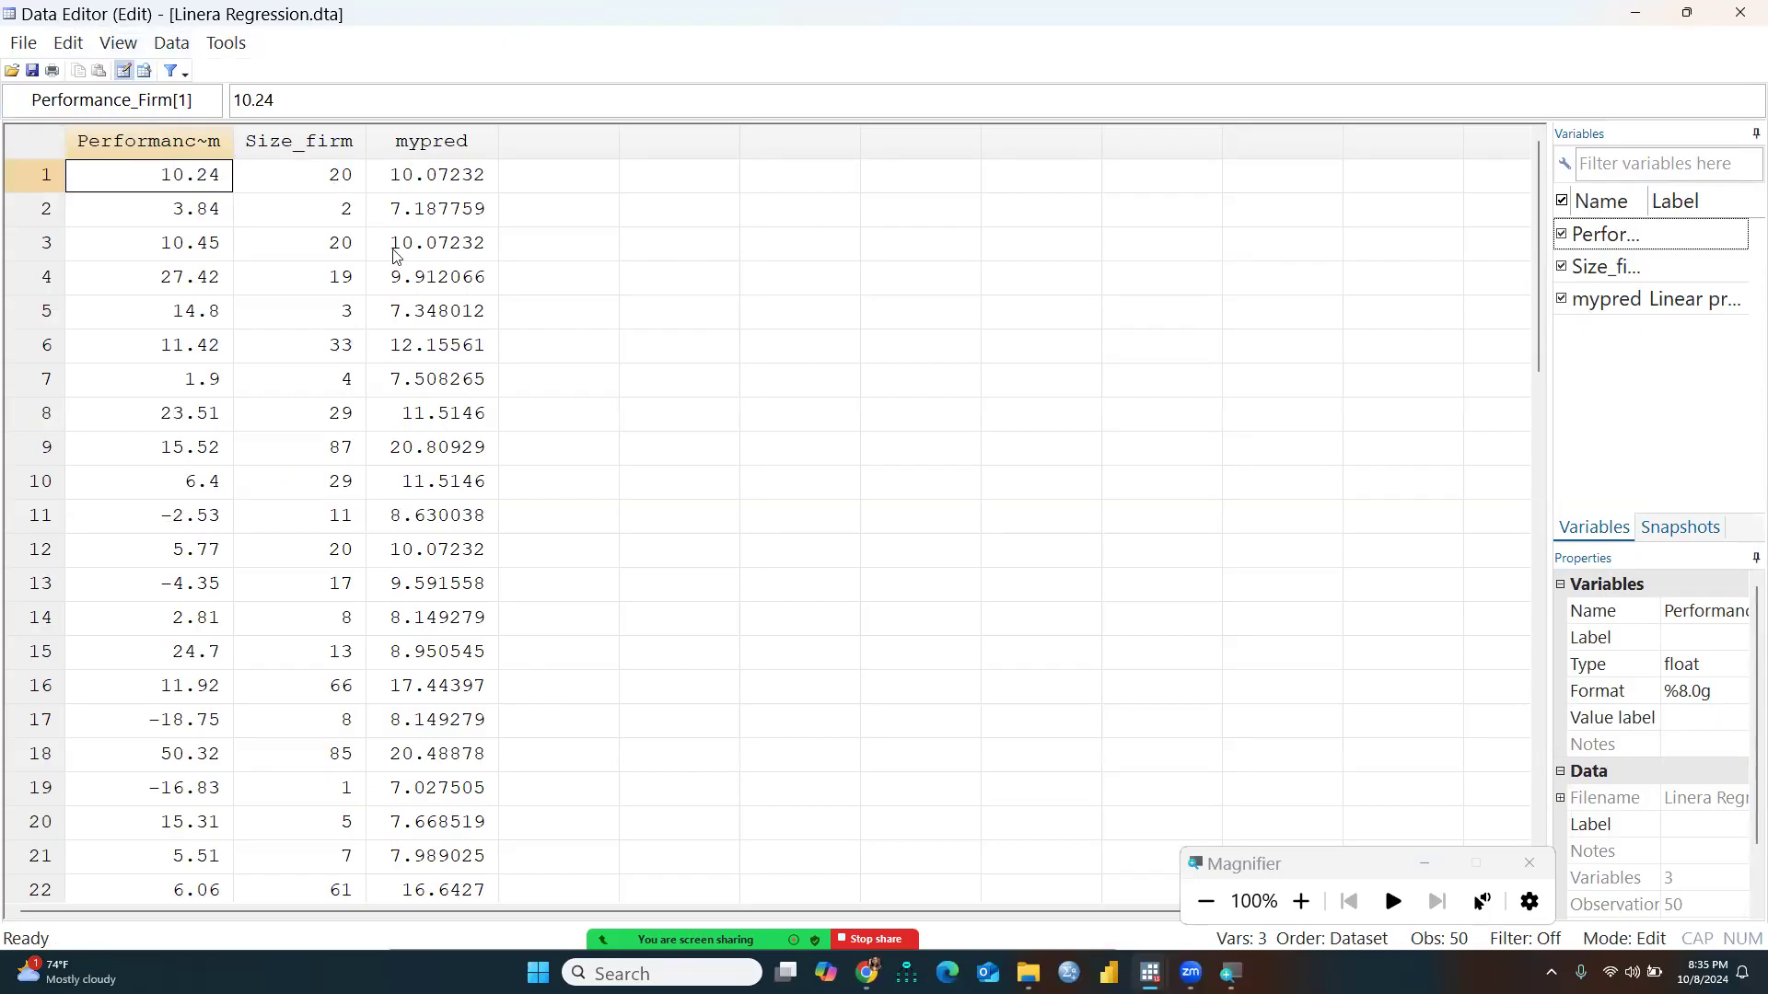
pyautogui.scroll(-12, 679, 478)
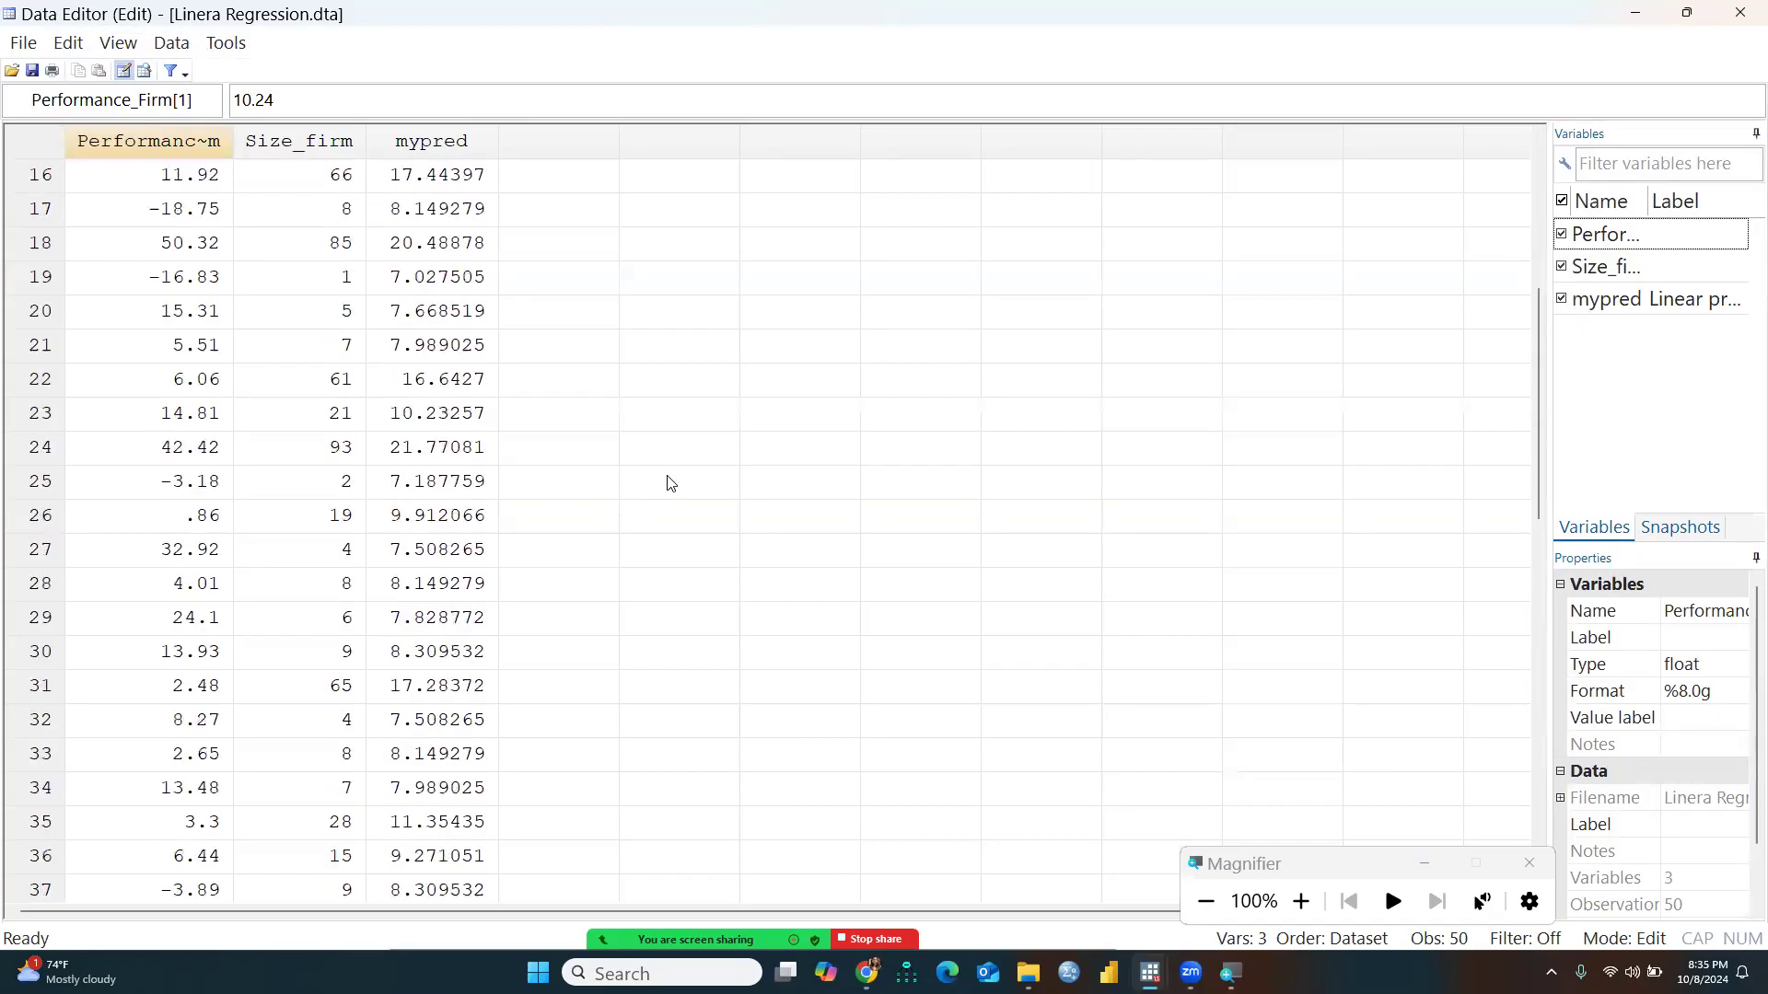
pyautogui.scroll(12, 654, 510)
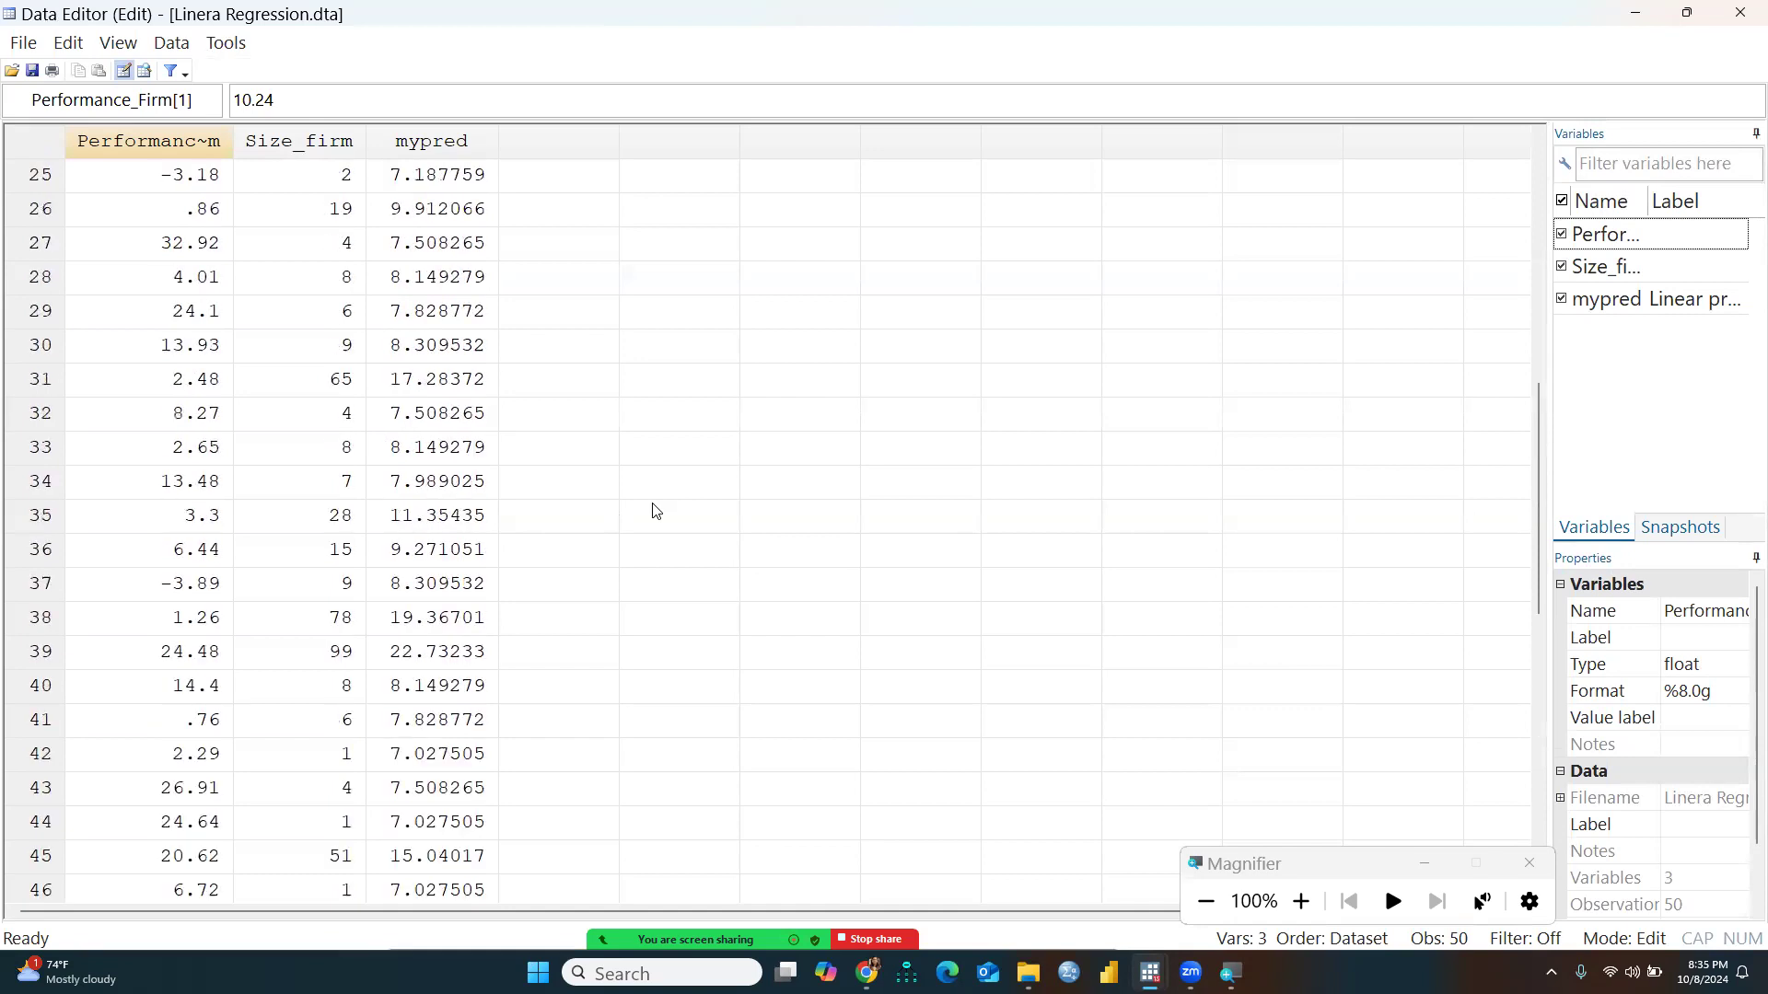
pyautogui.click(1738, 13)
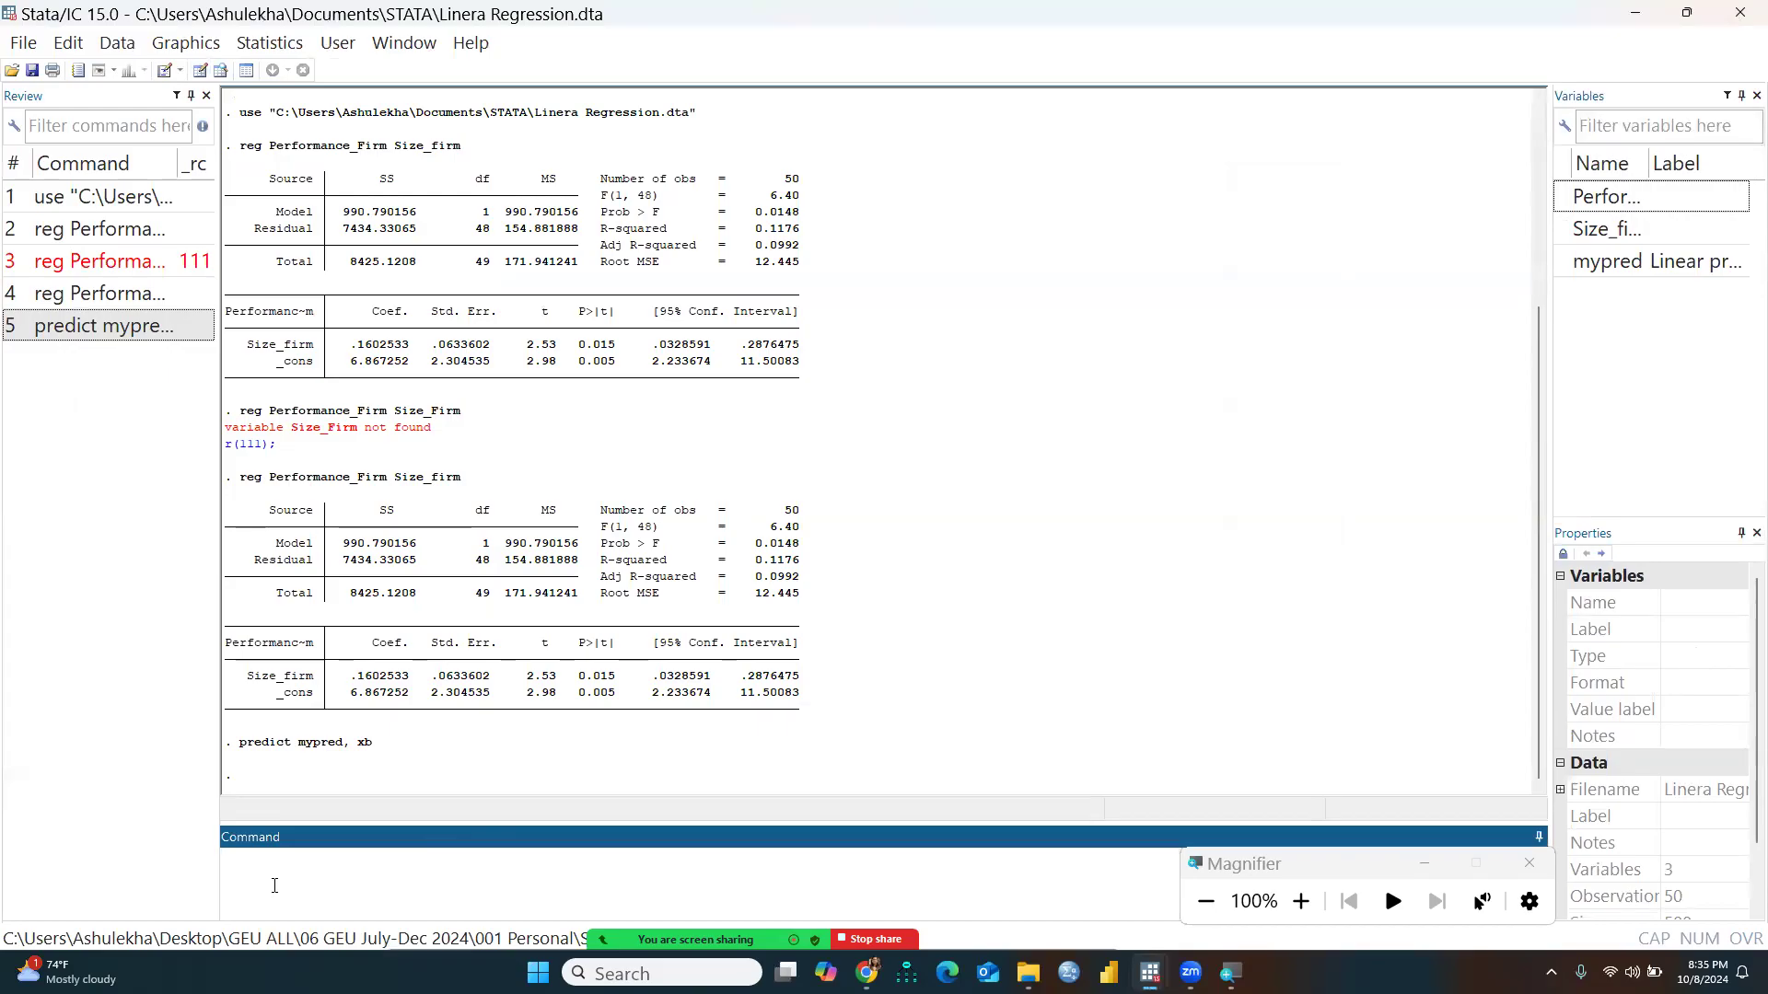
# Plot firm performance against firm size with scatter Performance_Firm Size_firm and close the graph after viewing it.
pyautogui.write('scatter')
pyautogui.write('performance')
pyautogui.write(' Firm')
pyautogui.click(286, 860)
pyautogui.press('BackSpace')
pyautogui.write('P')
pyautogui.write('Size_firm')
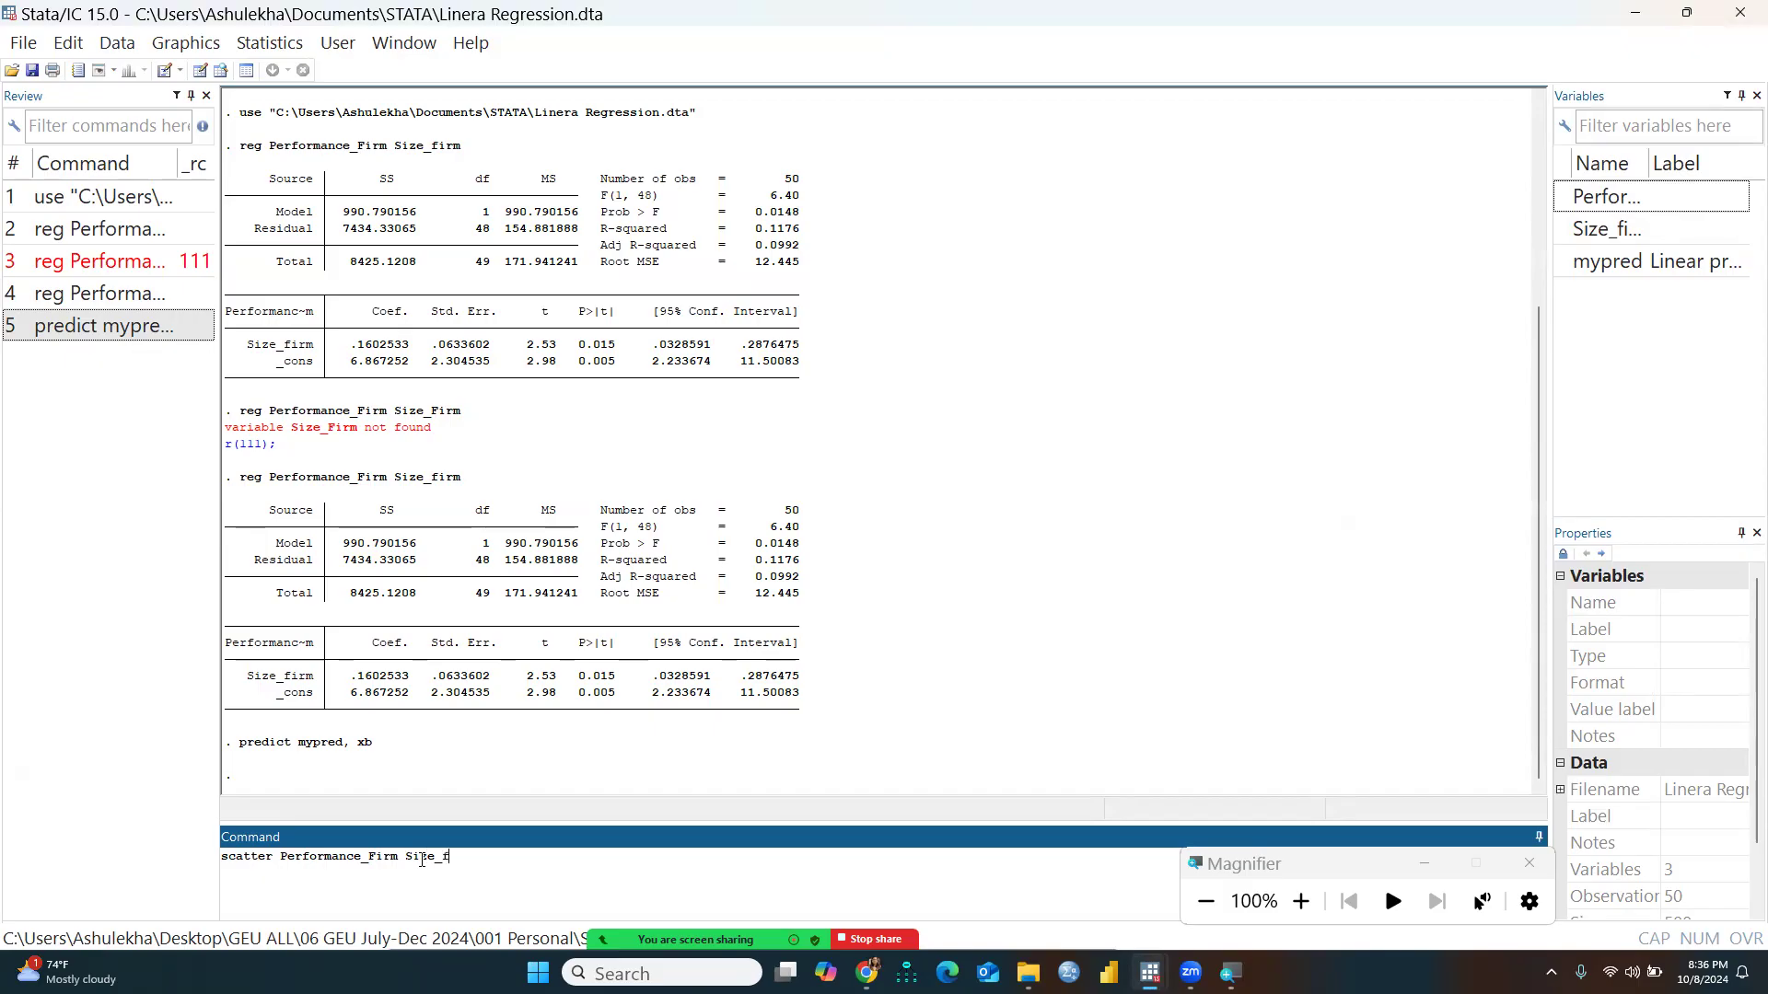
pyautogui.press('Return')
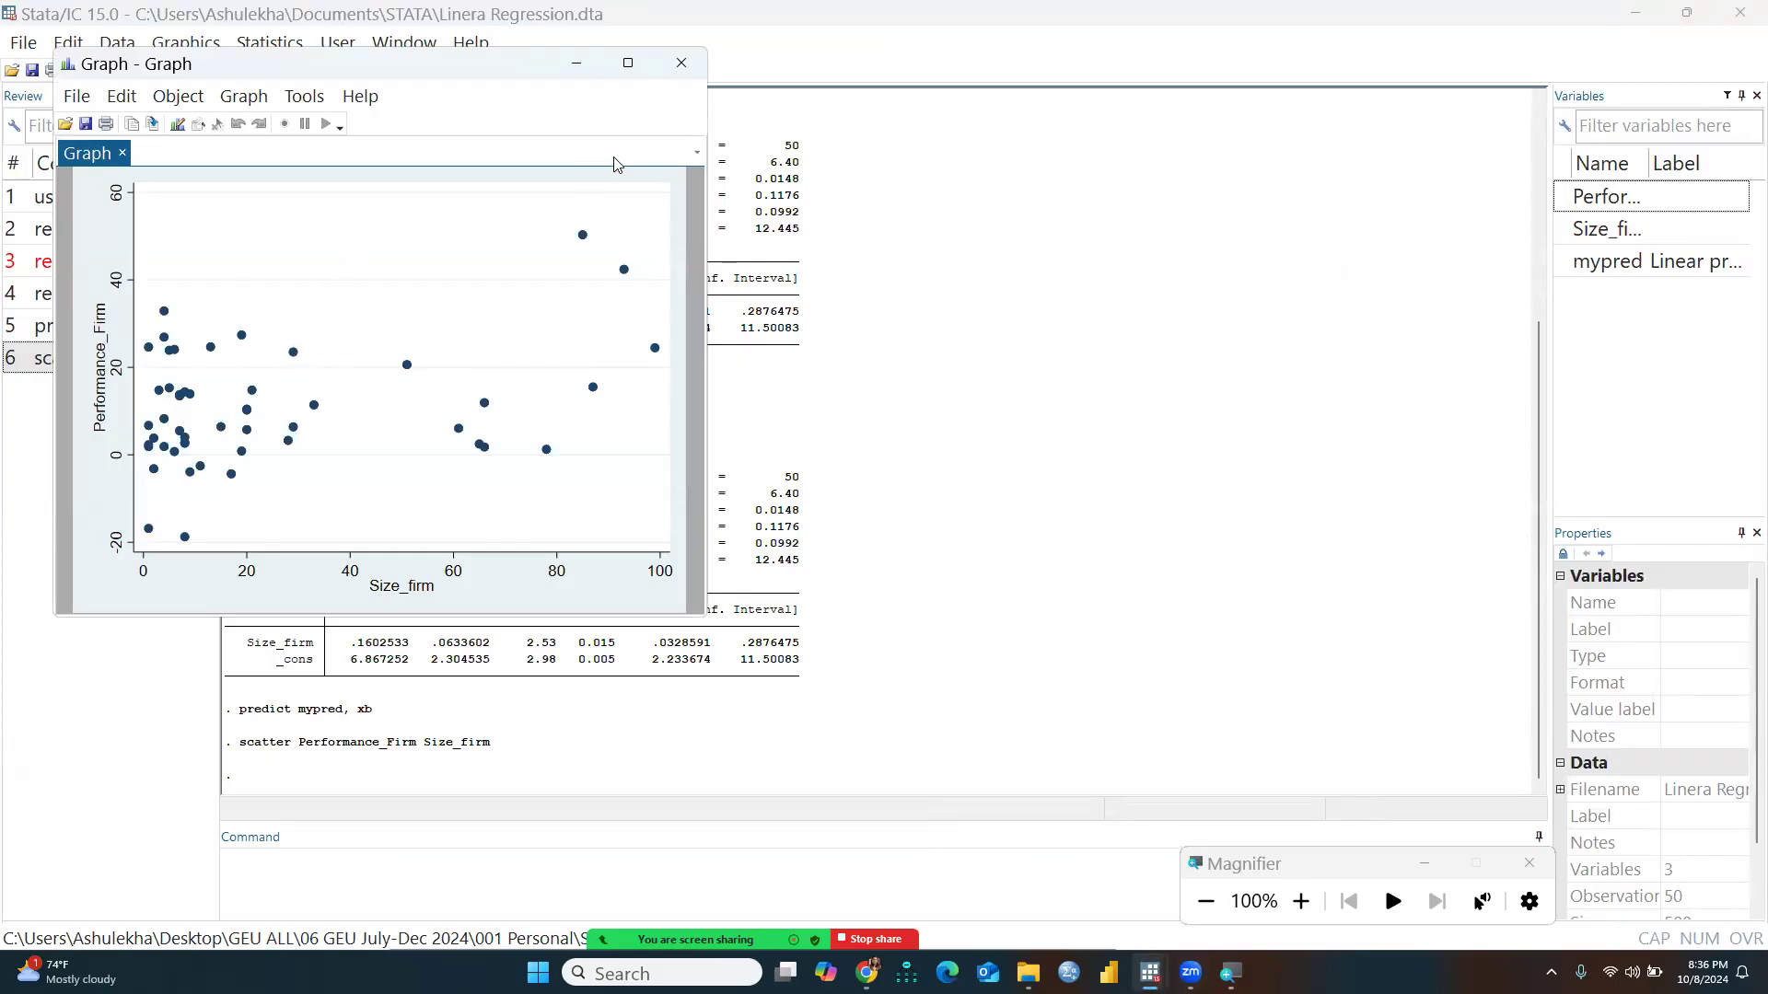
pyautogui.click(682, 65)
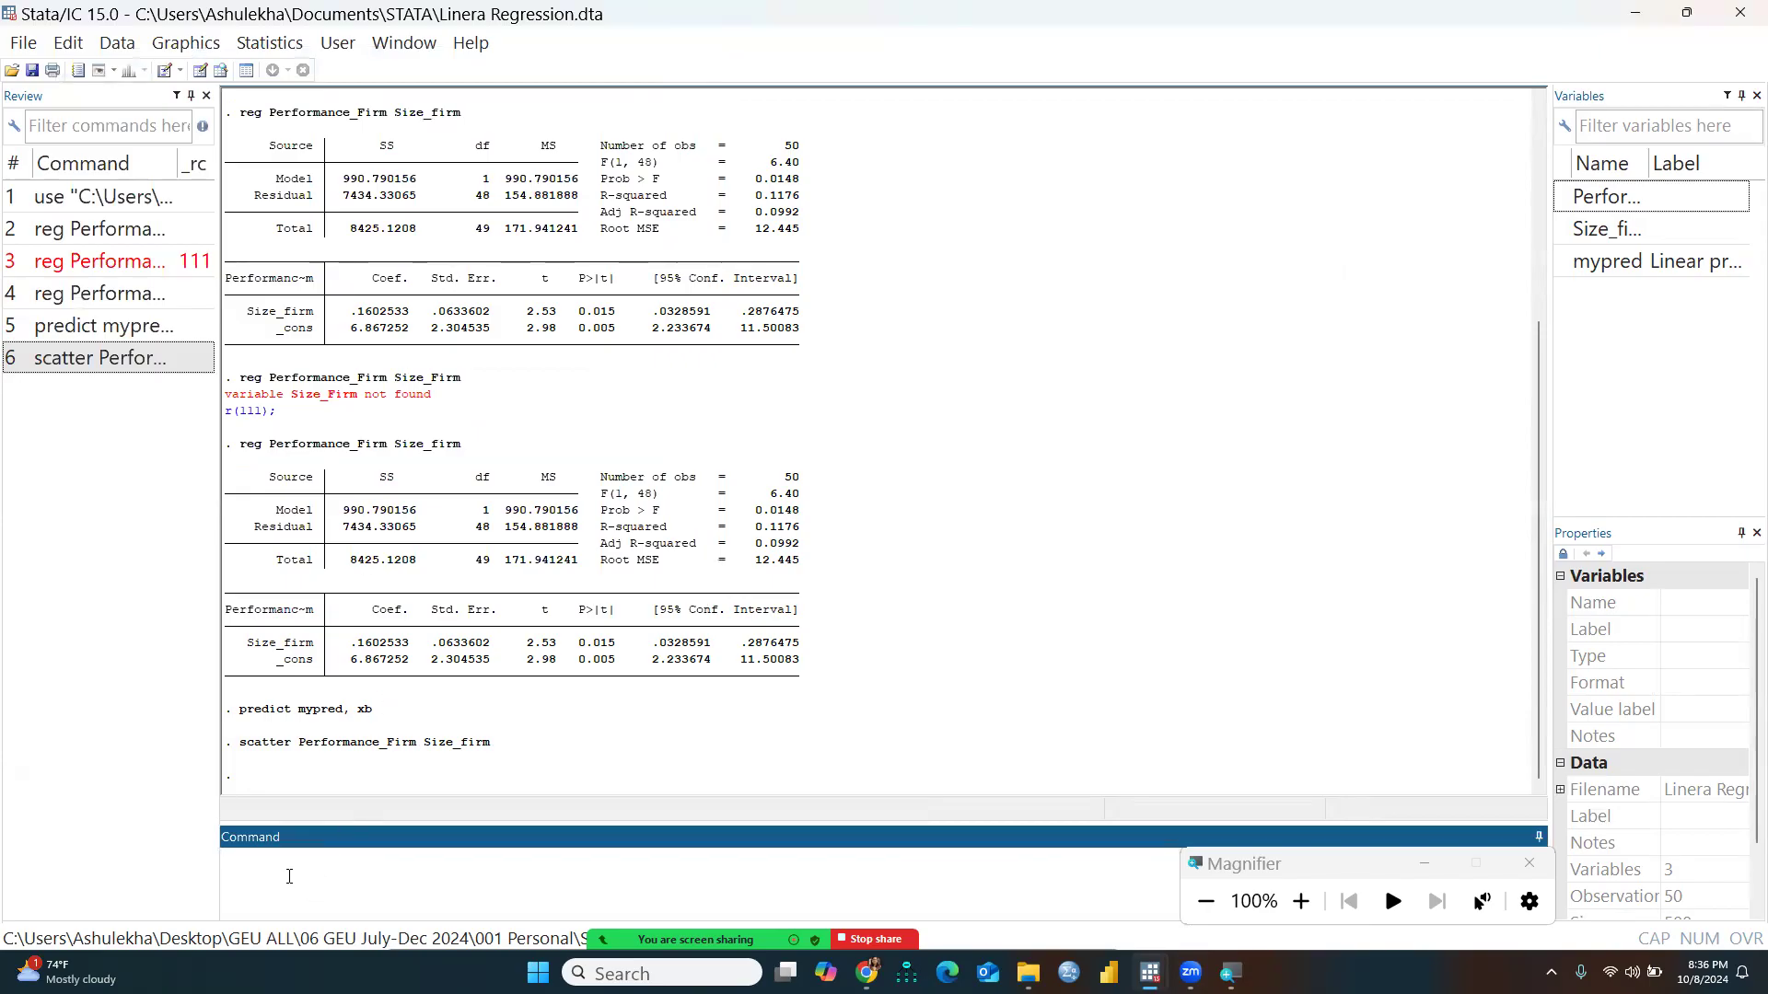
# Plot the predictions against actual performance with scatter mypred Performance_Firm, consulting Demo1do.do for the command, and close the graph.
pyautogui.write('scatter mypred Per')
pyautogui.moveTo(1150, 974)
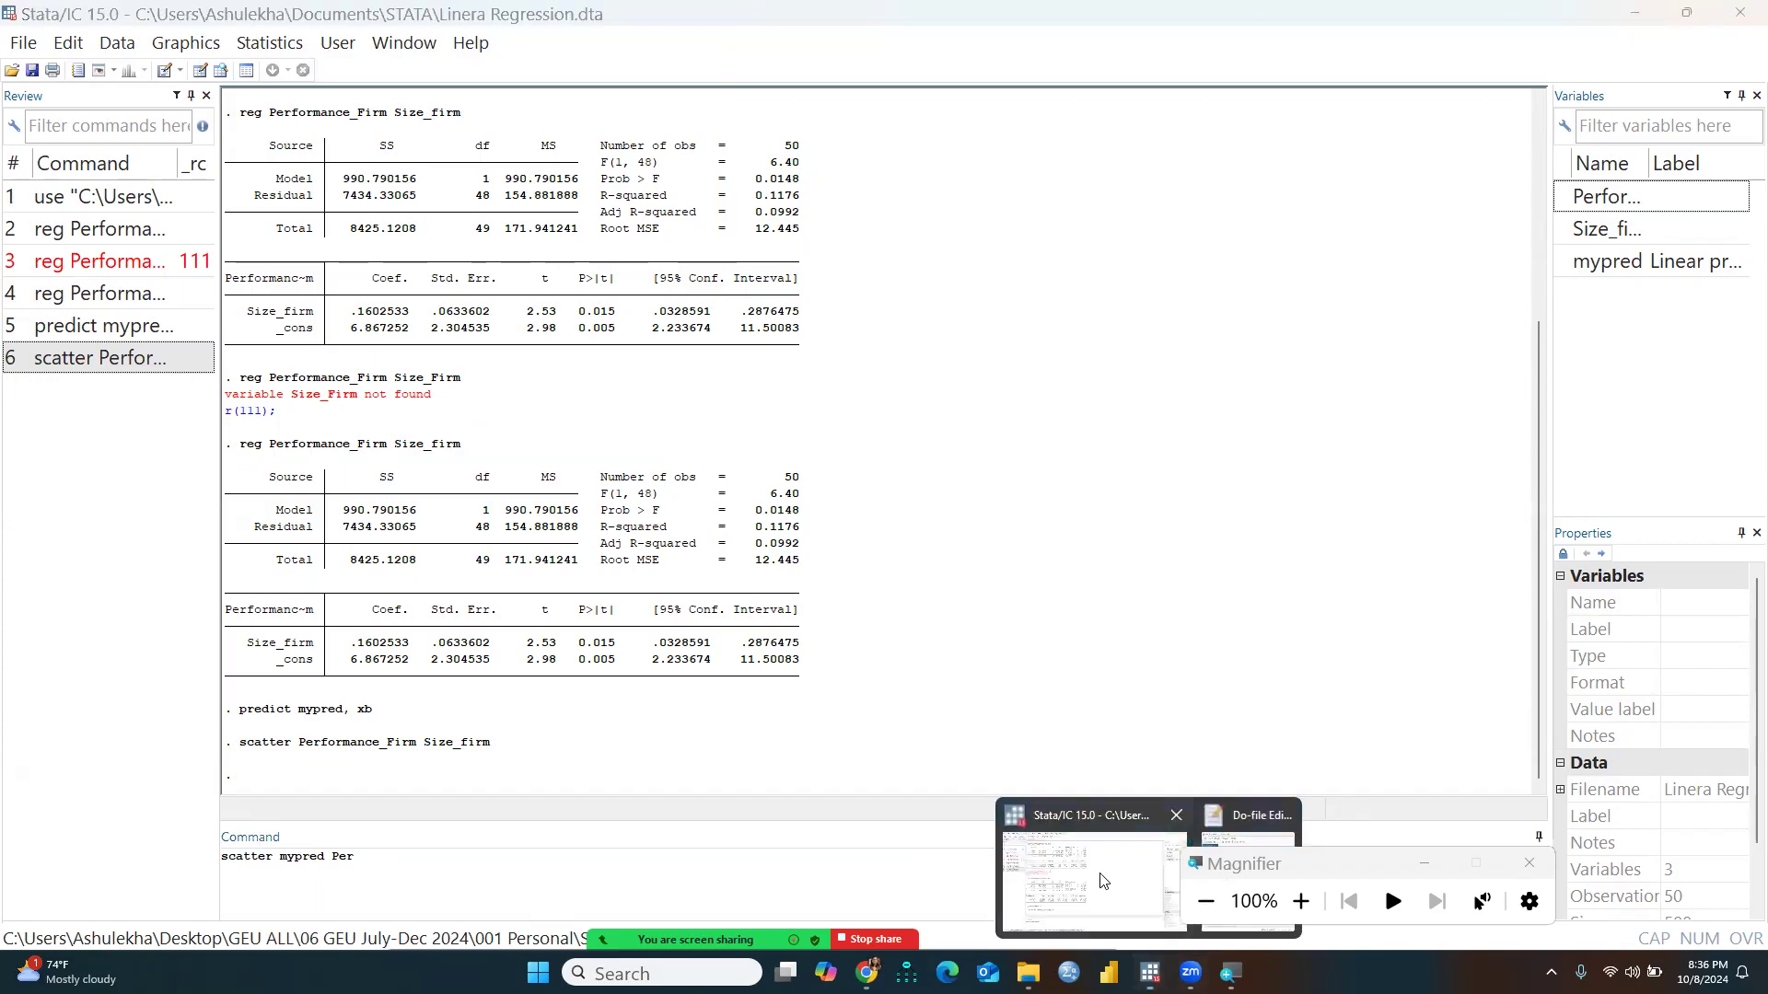
pyautogui.click(1144, 904)
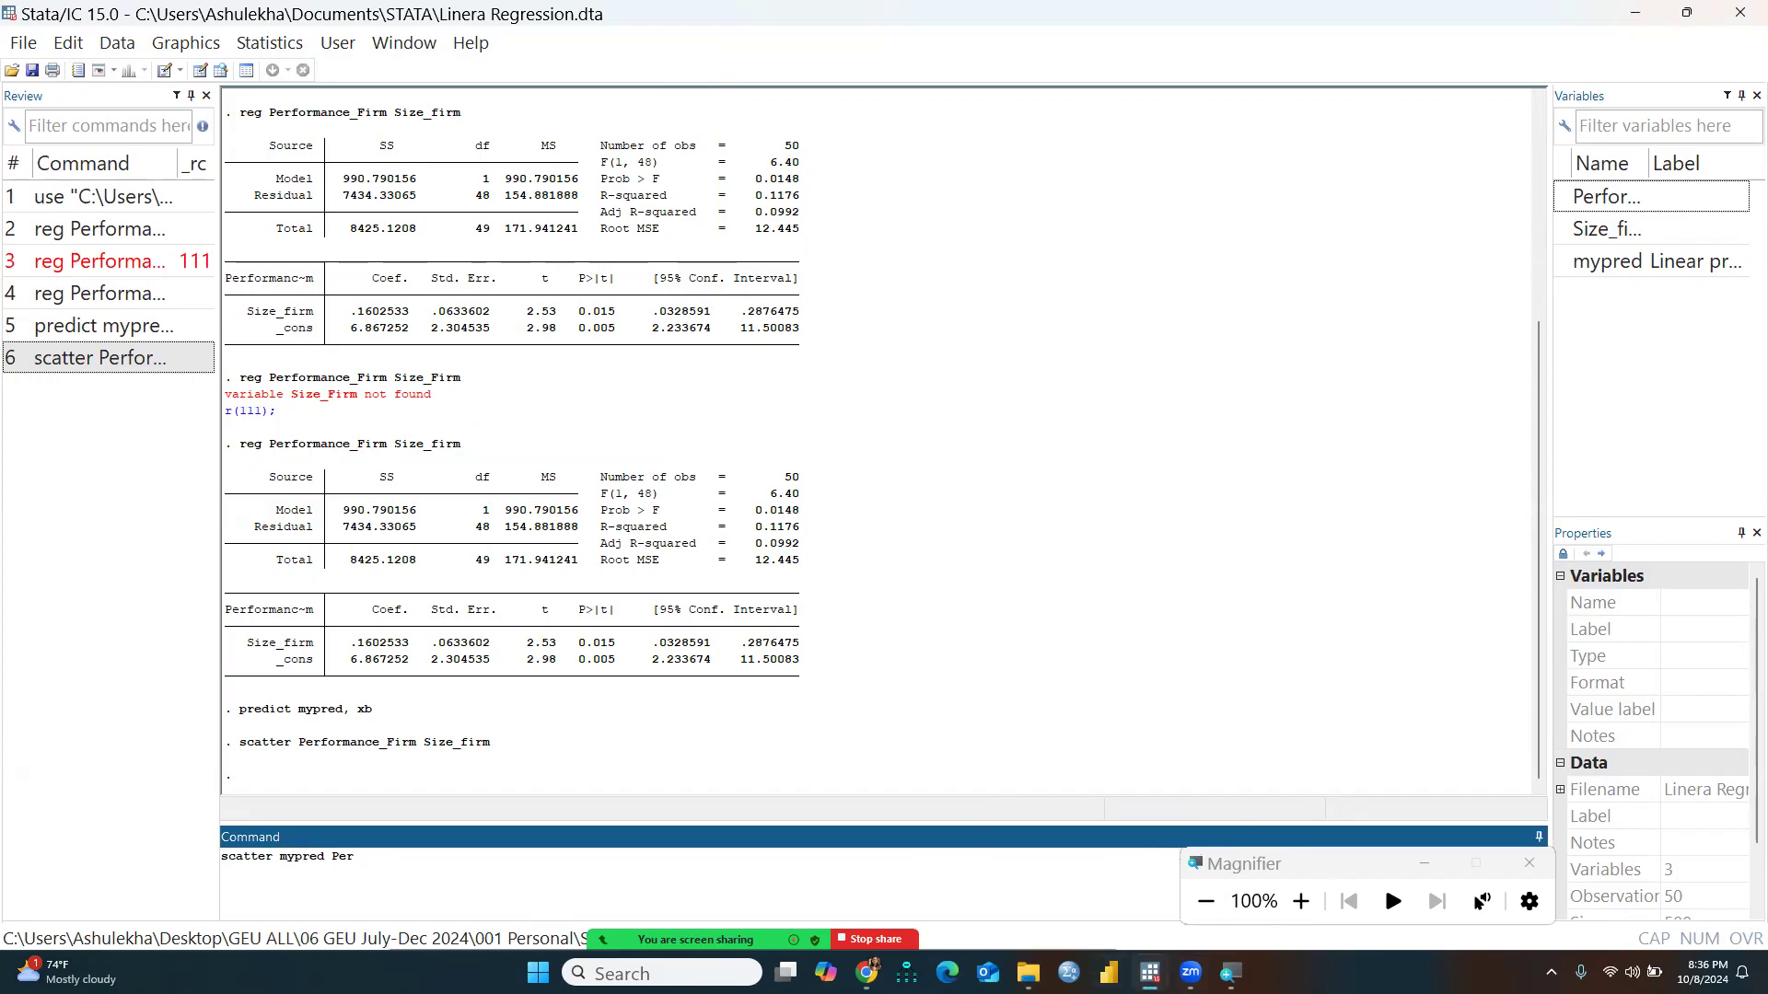
pyautogui.moveTo(1150, 973)
pyautogui.click(1253, 840)
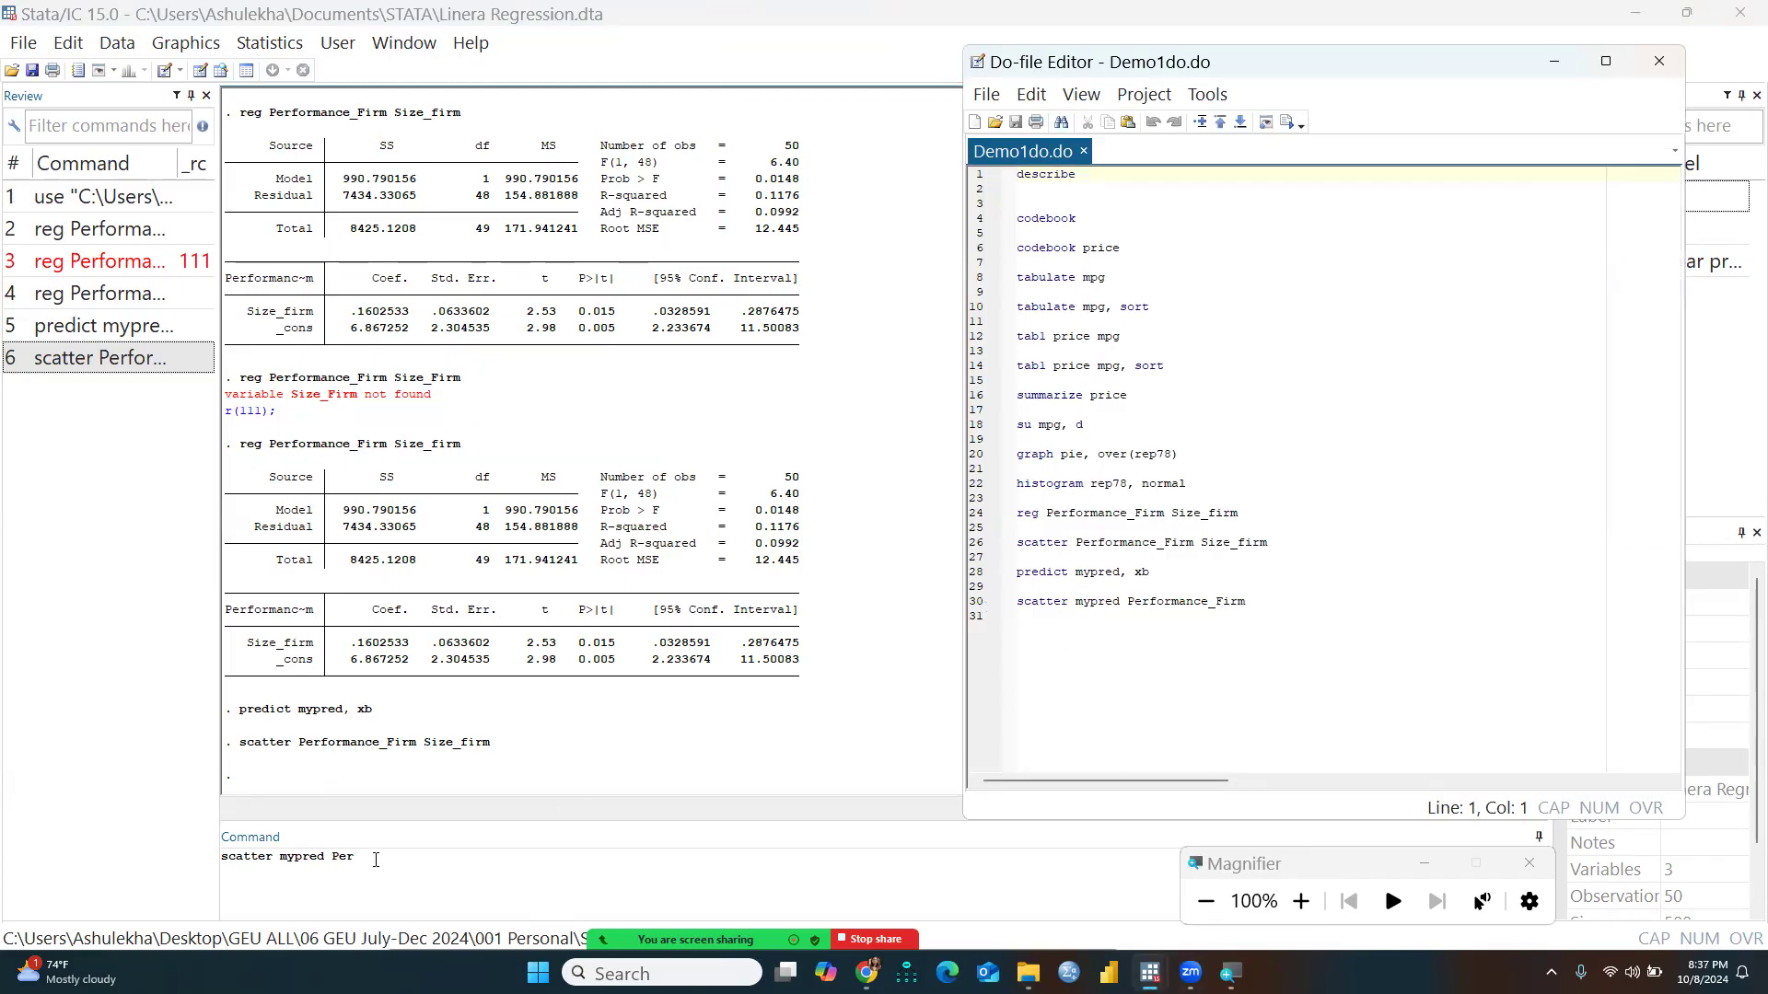
pyautogui.click(370, 859)
pyautogui.write('forman')
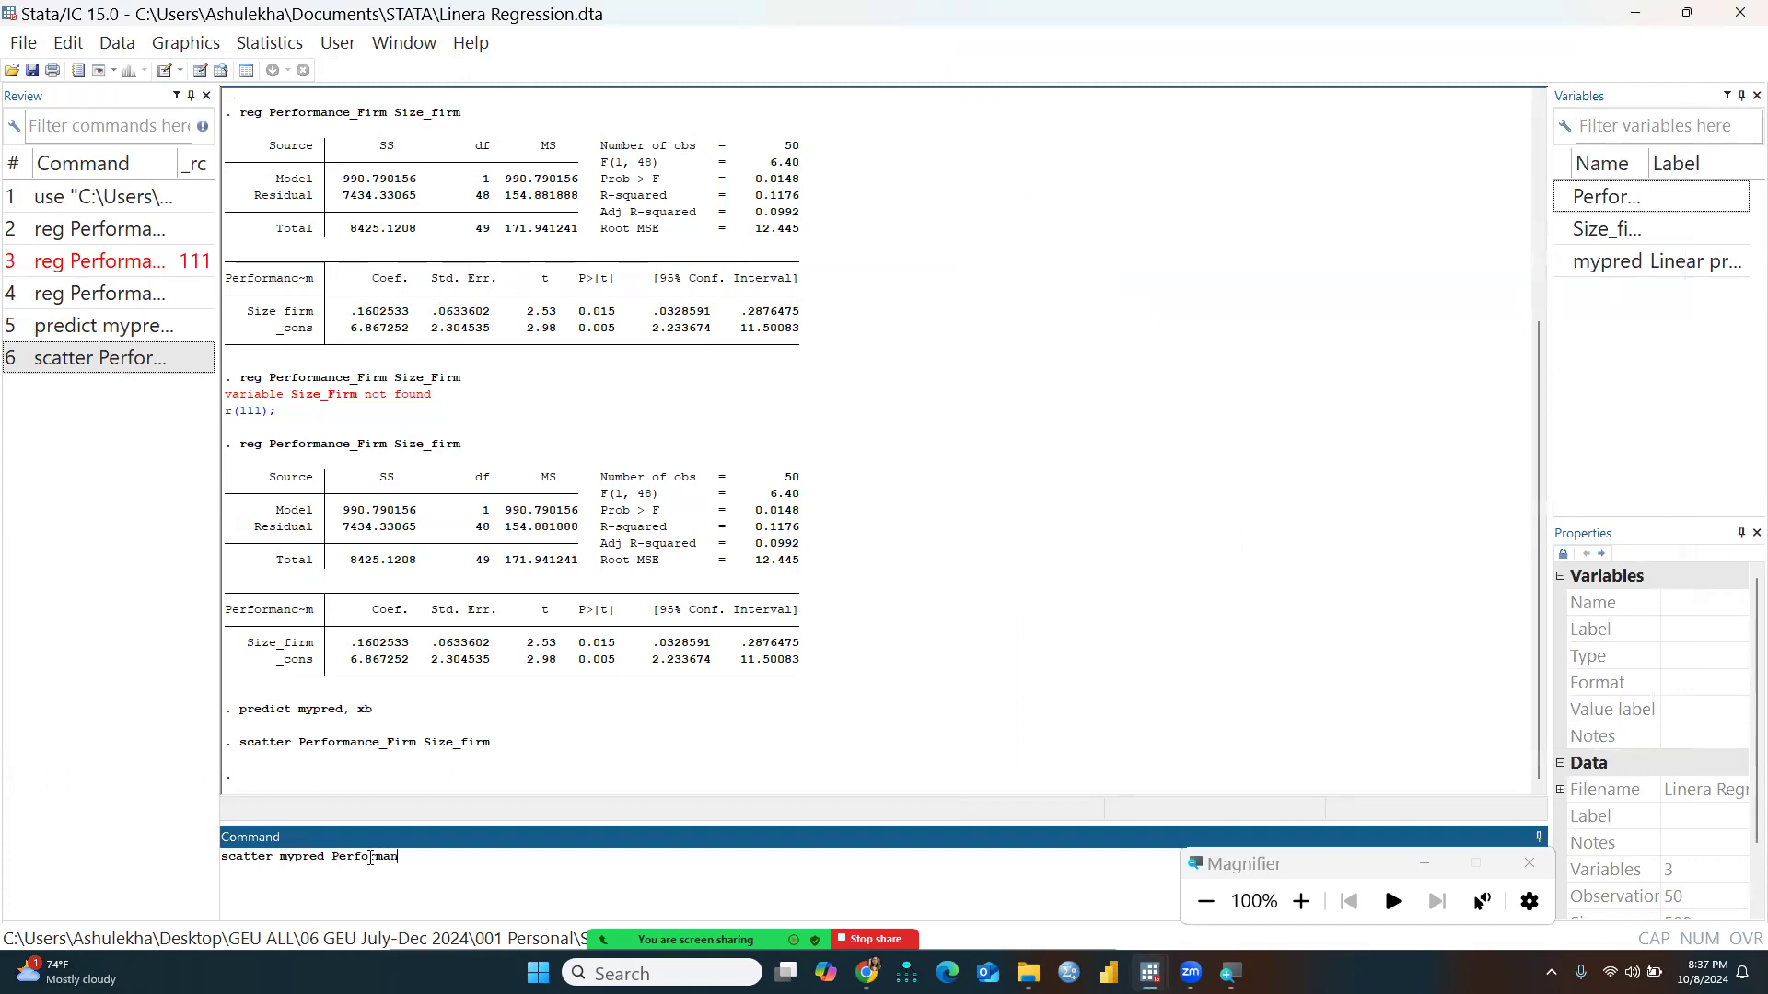
pyautogui.write('ce_Firm')
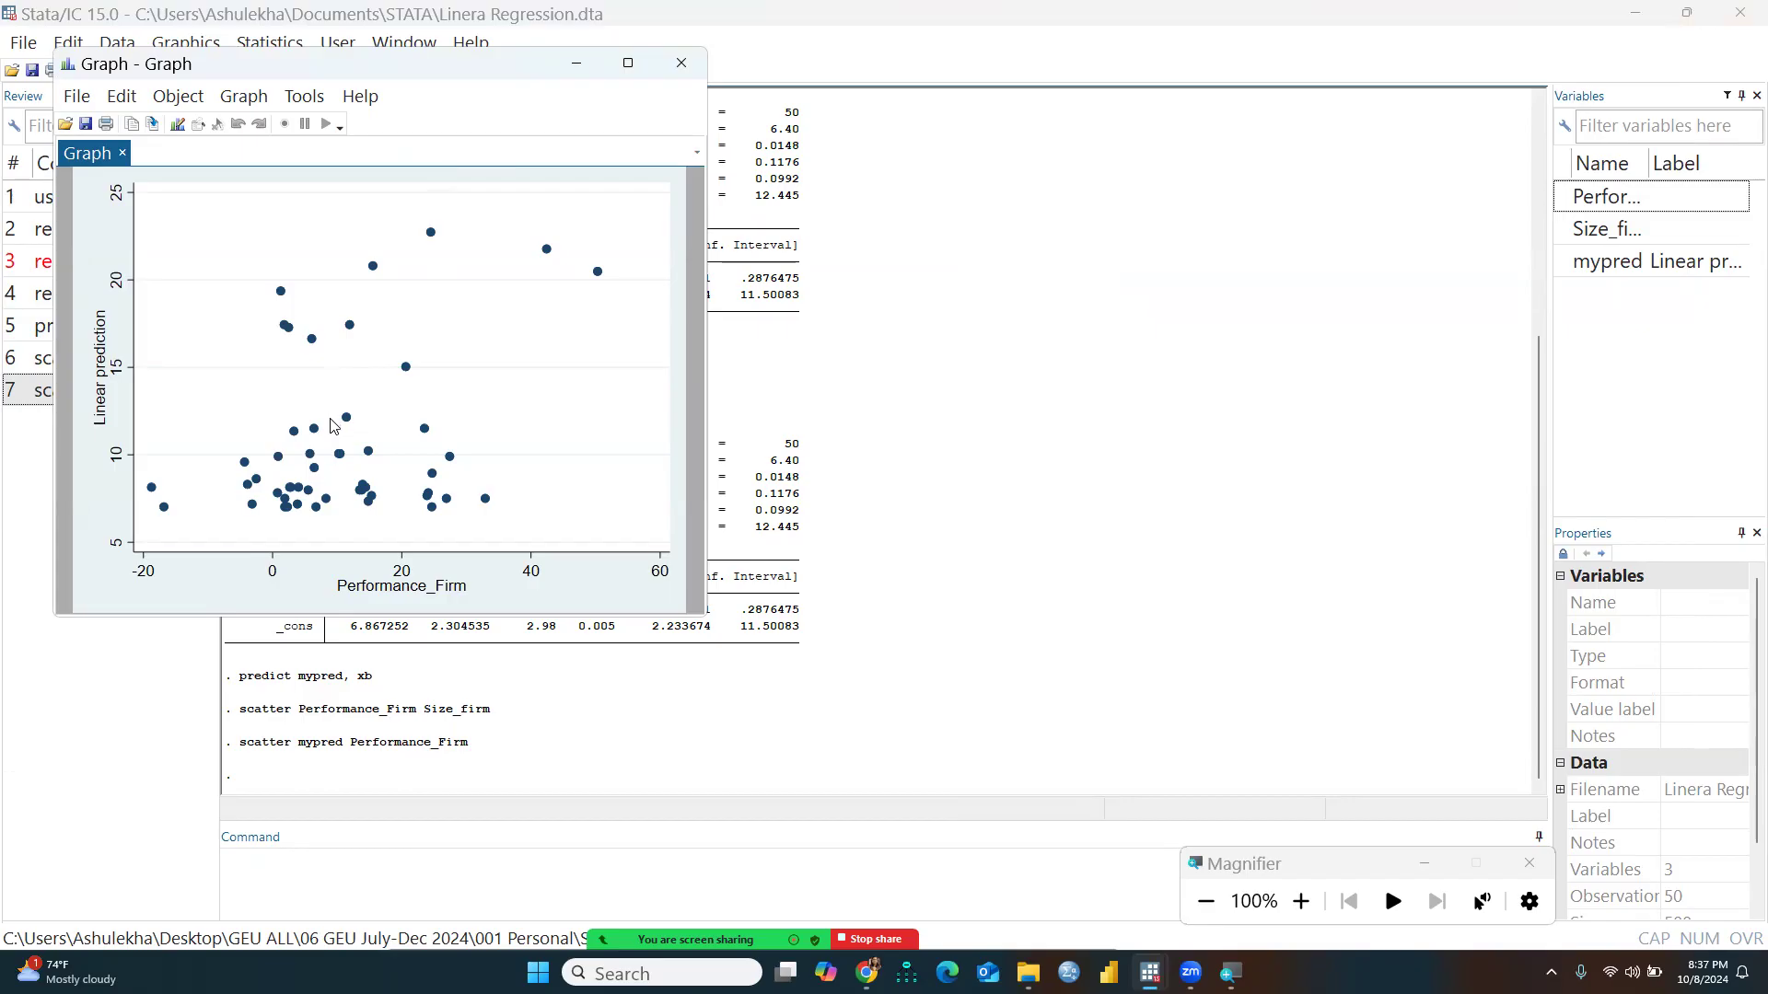
pyautogui.click(682, 63)
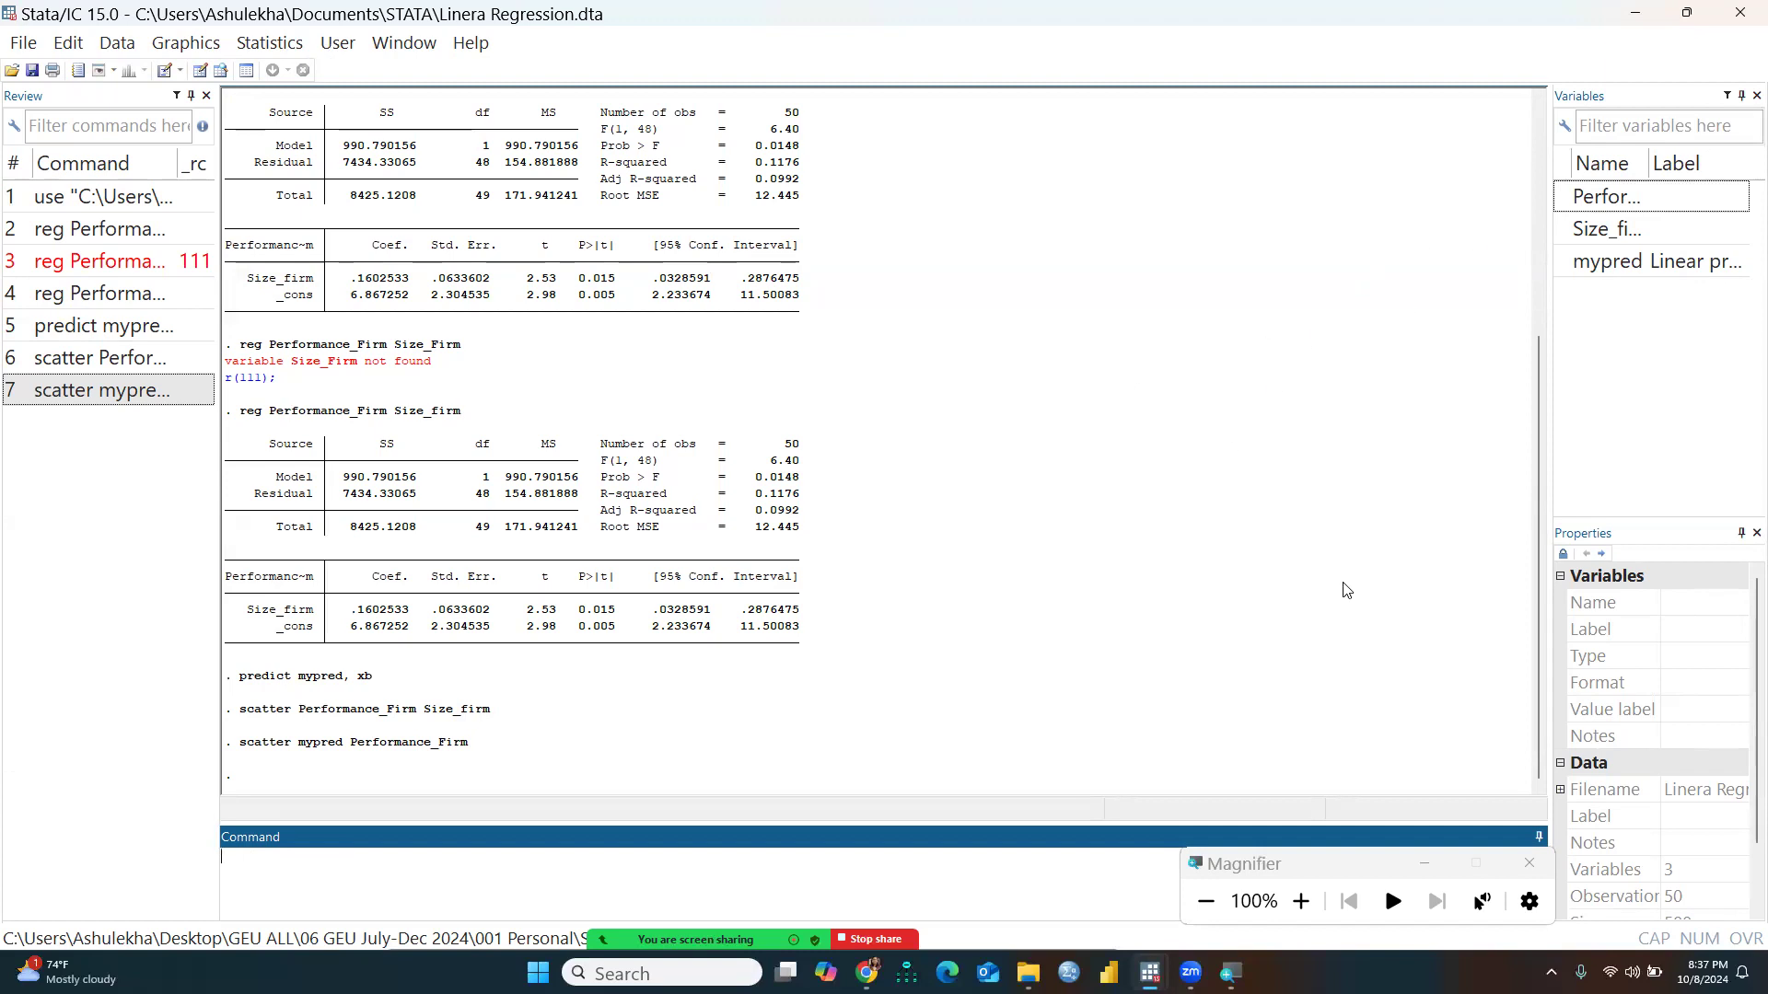
# Close the Magnifier window.
pyautogui.click(1530, 863)
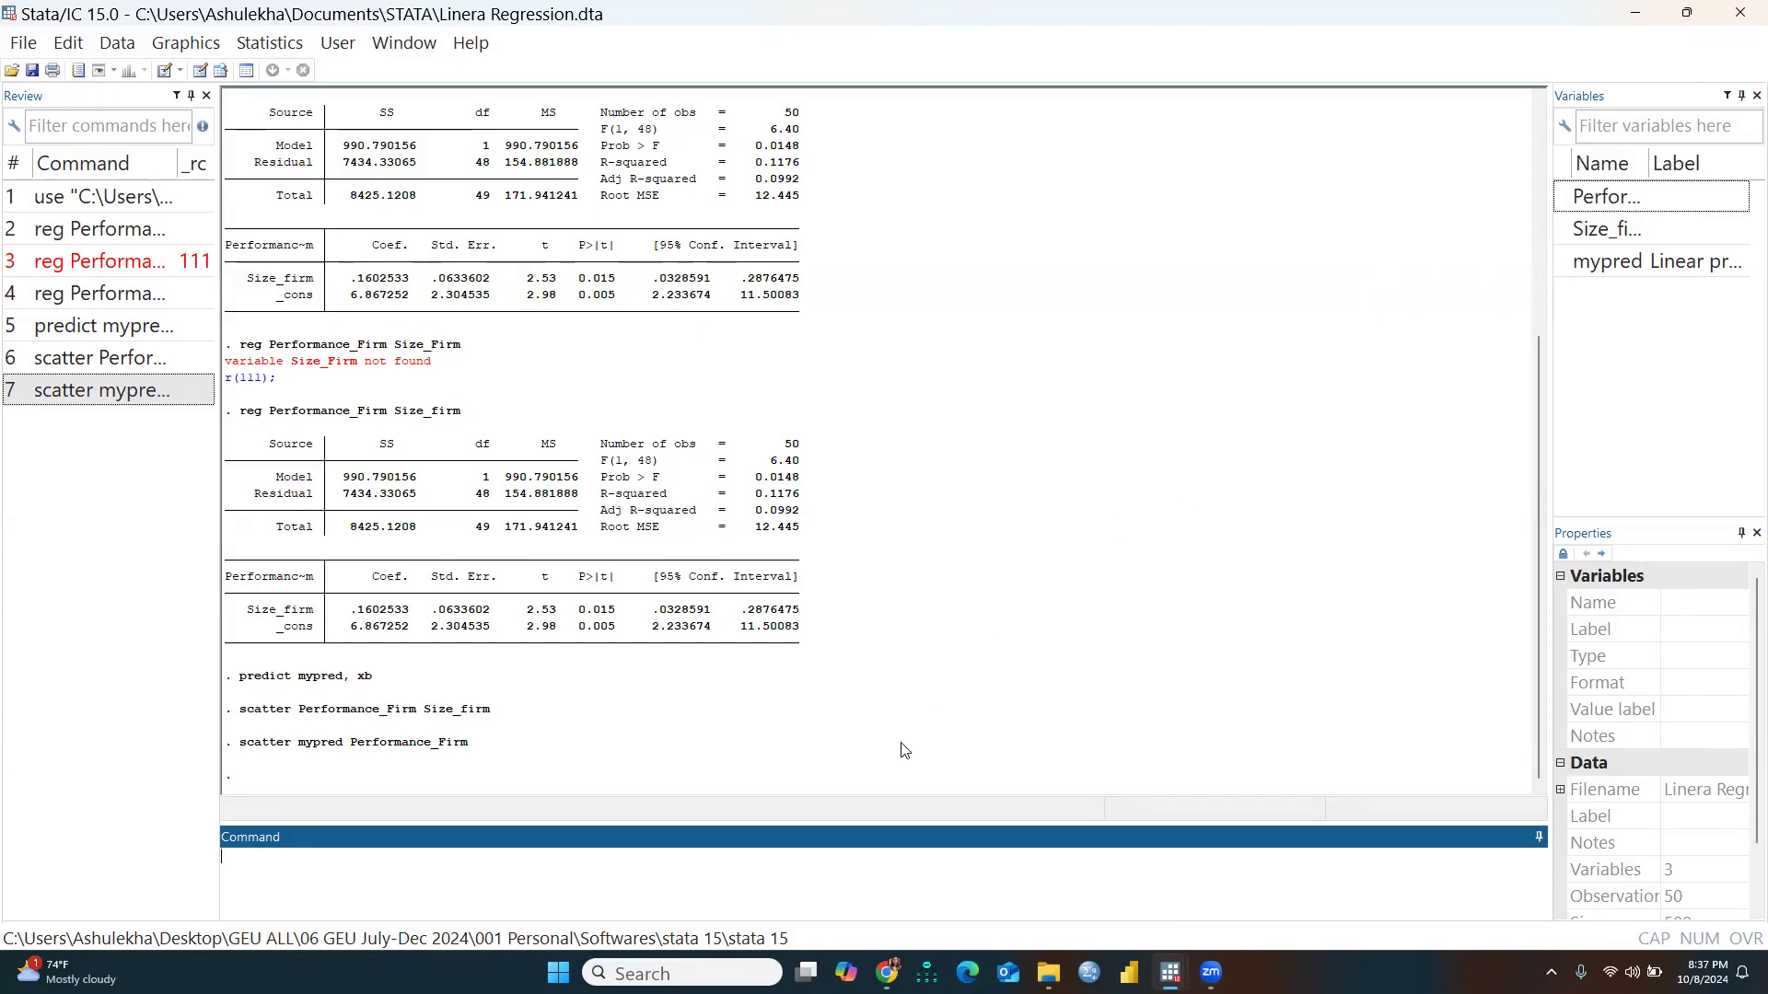
pyautogui.click(804, 954)
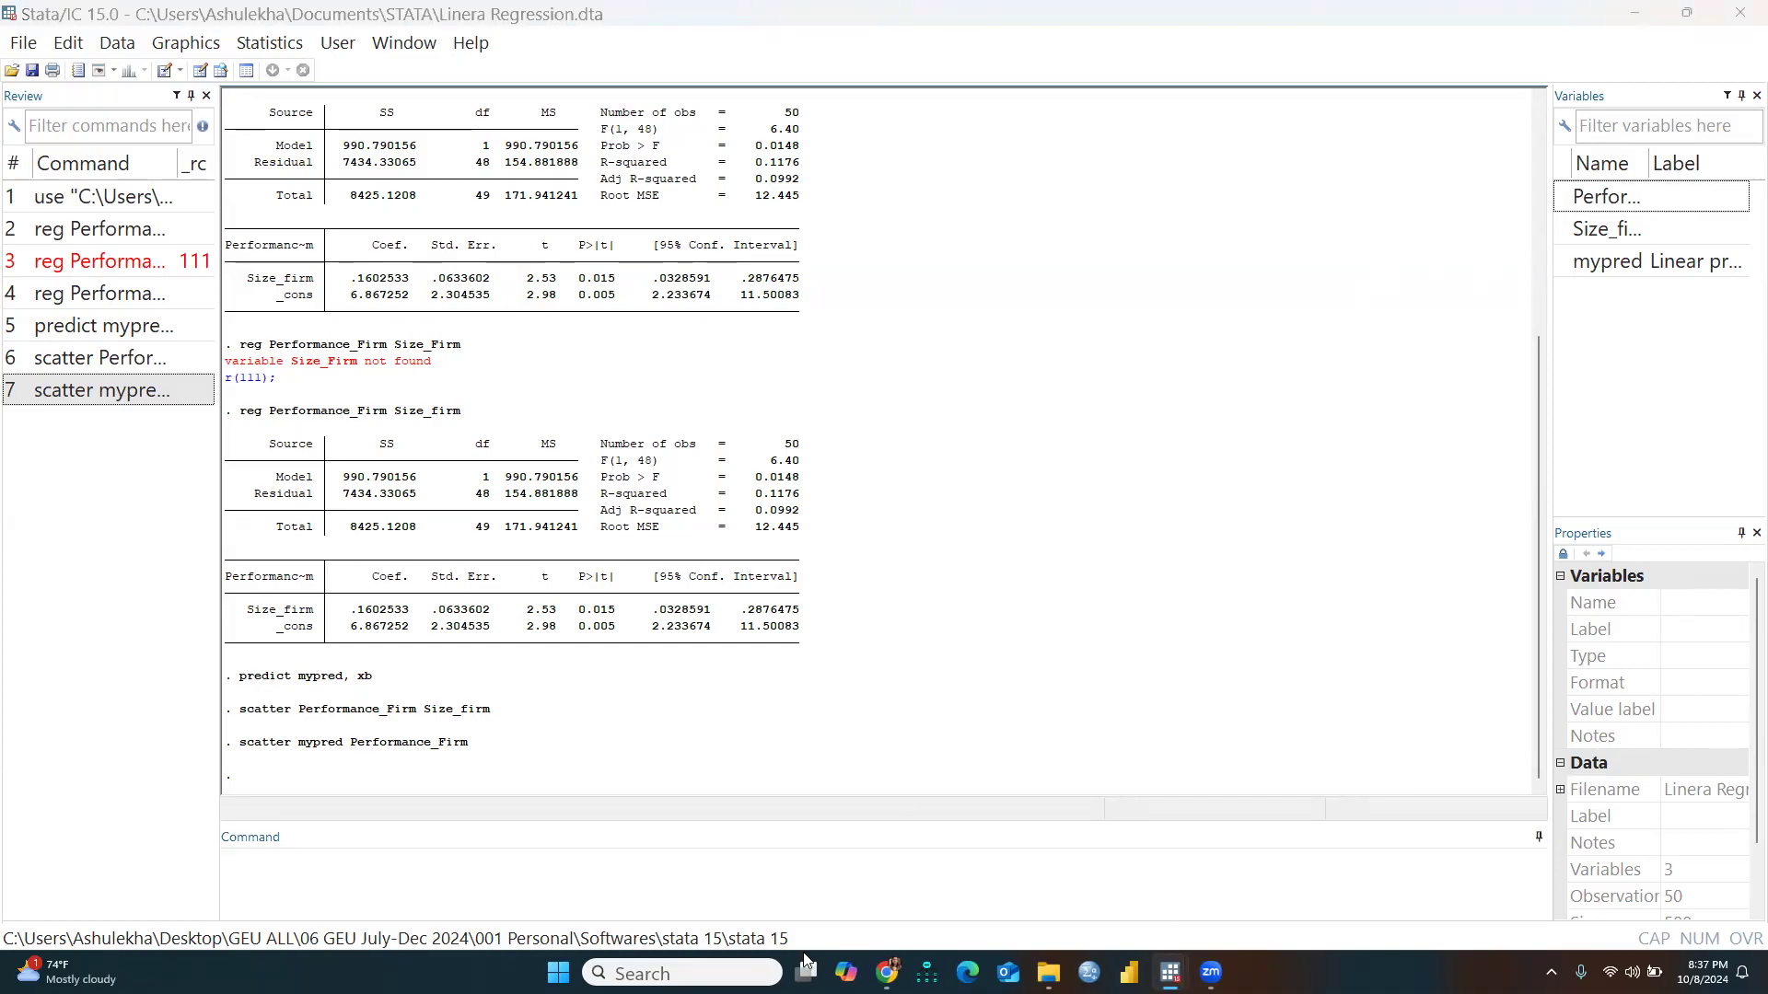